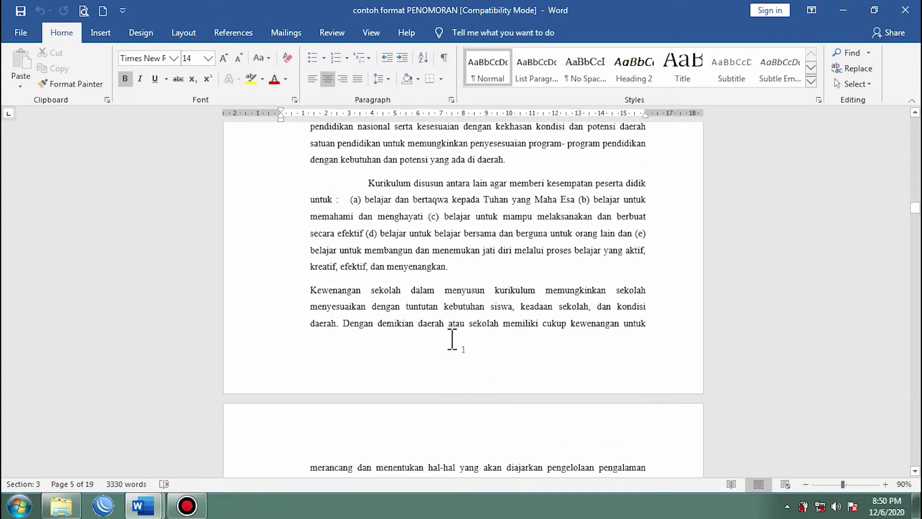
- Examine the footer page numbering on the cover, front matter and first chapter pages of the contoh format PENOMORAN document
scroll(490, 358, up, 12)
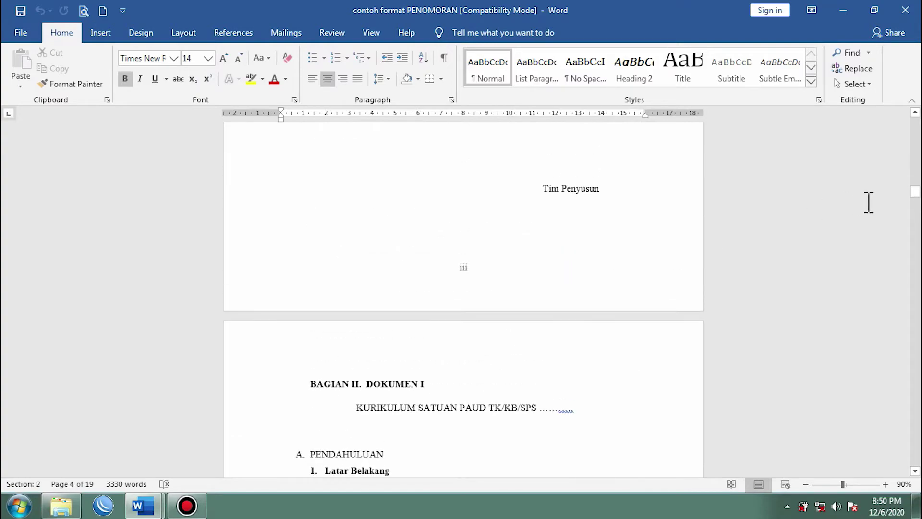
drag(918, 197, 917, 118)
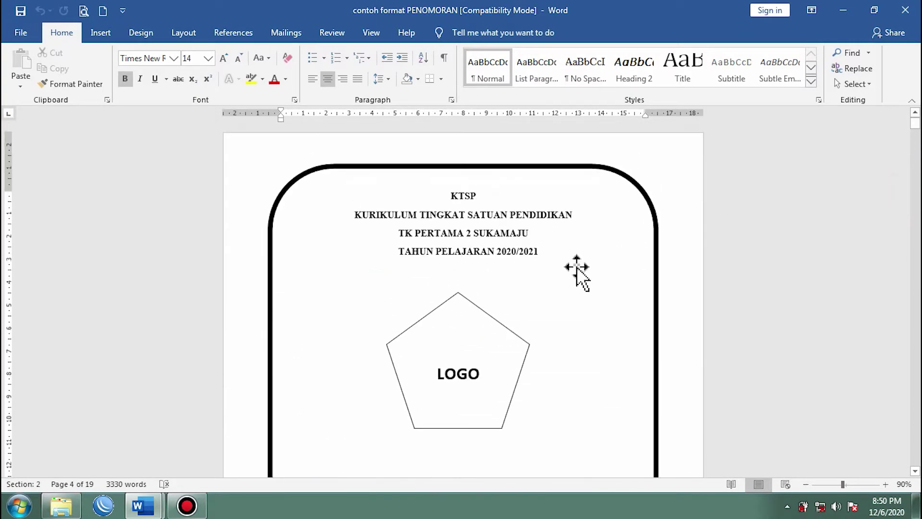
scroll(577, 267, down, 7)
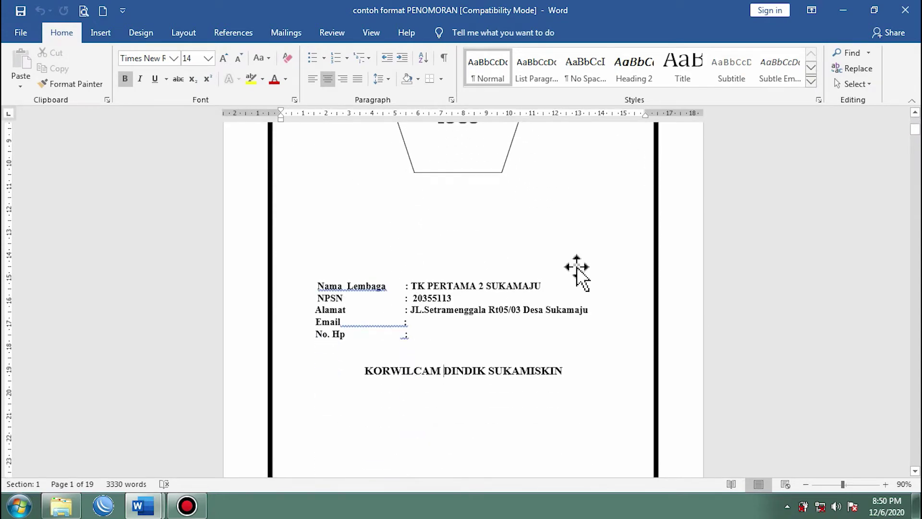
scroll(577, 267, down, 3)
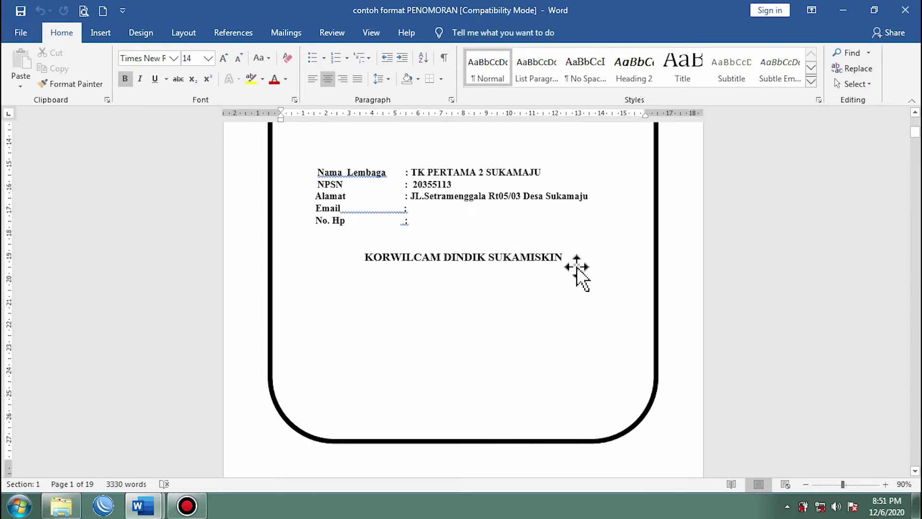
click(807, 484)
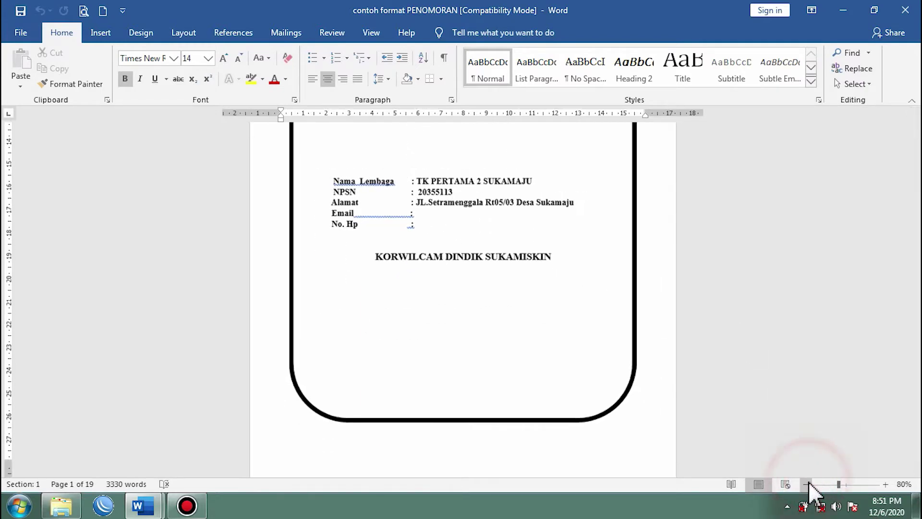
scroll(579, 387, down, 3)
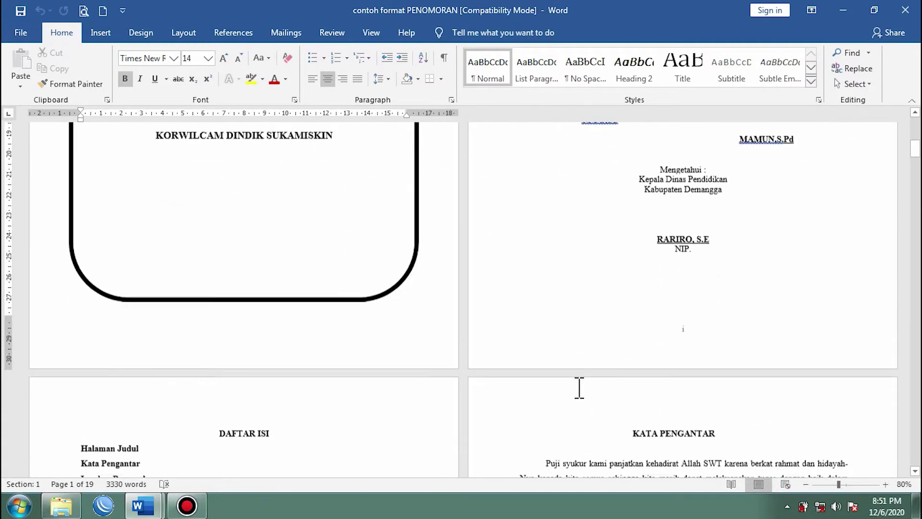
scroll(579, 387, up, 3)
scroll(580, 387, up, 6)
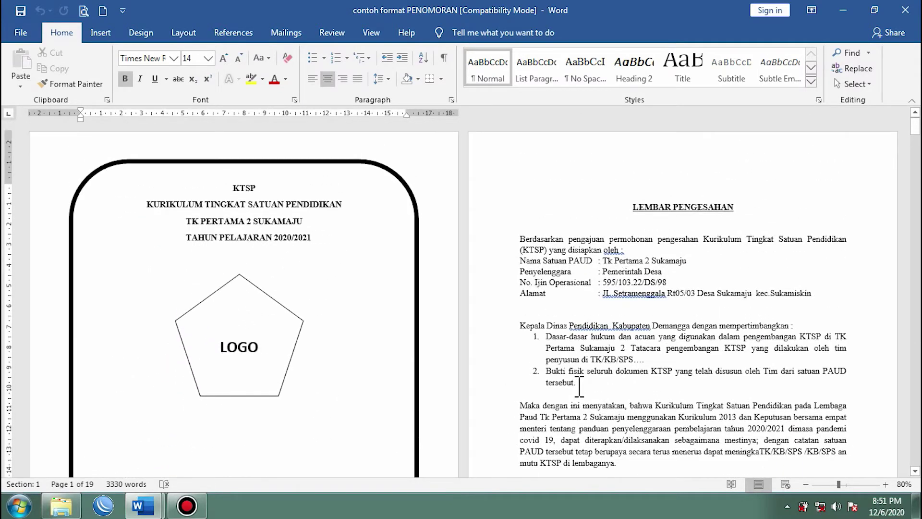
scroll(580, 388, down, 9)
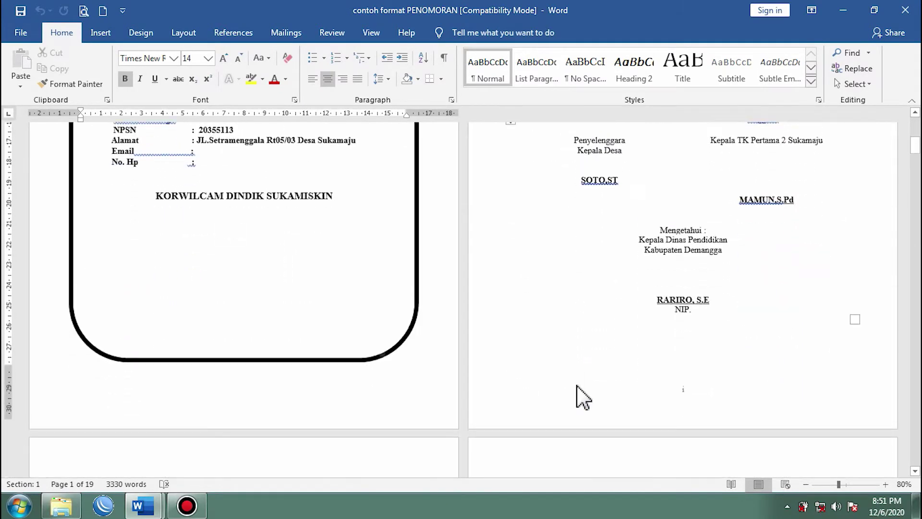
scroll(579, 397, down, 1)
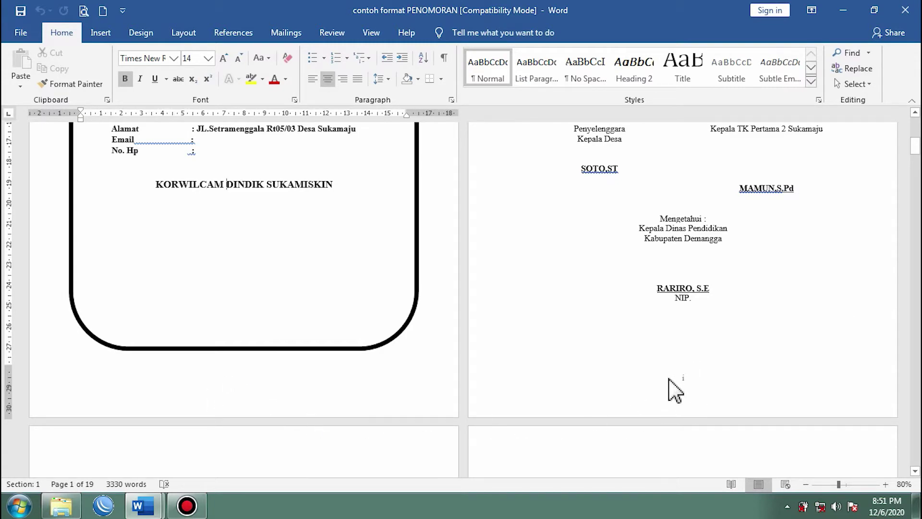
drag(916, 149, 916, 190)
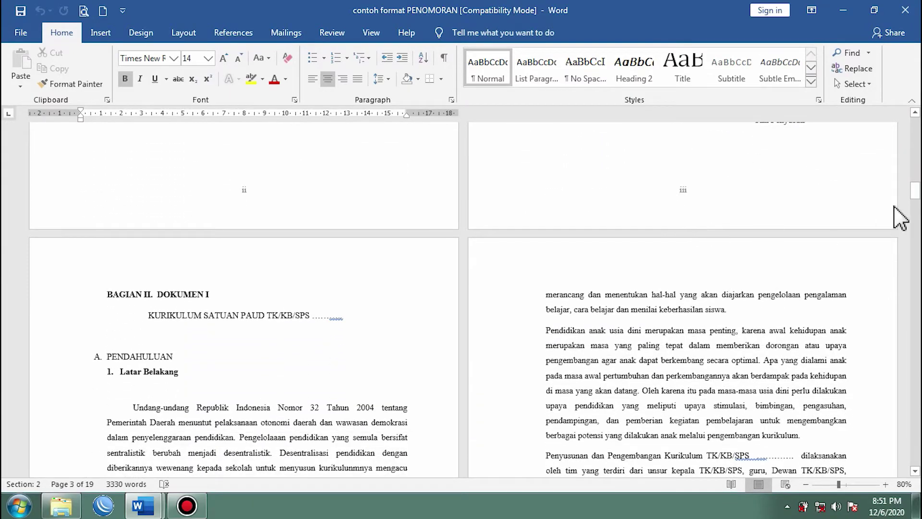
drag(916, 192, 919, 215)
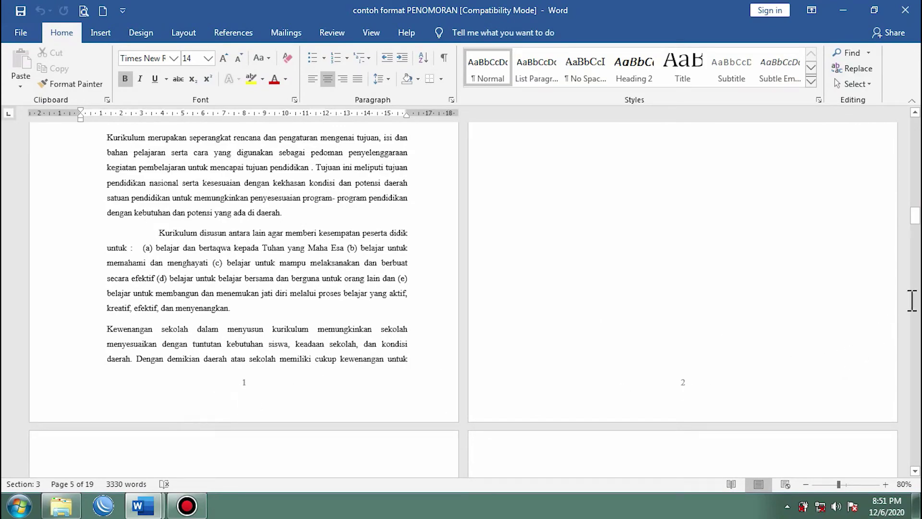
drag(916, 214, 916, 128)
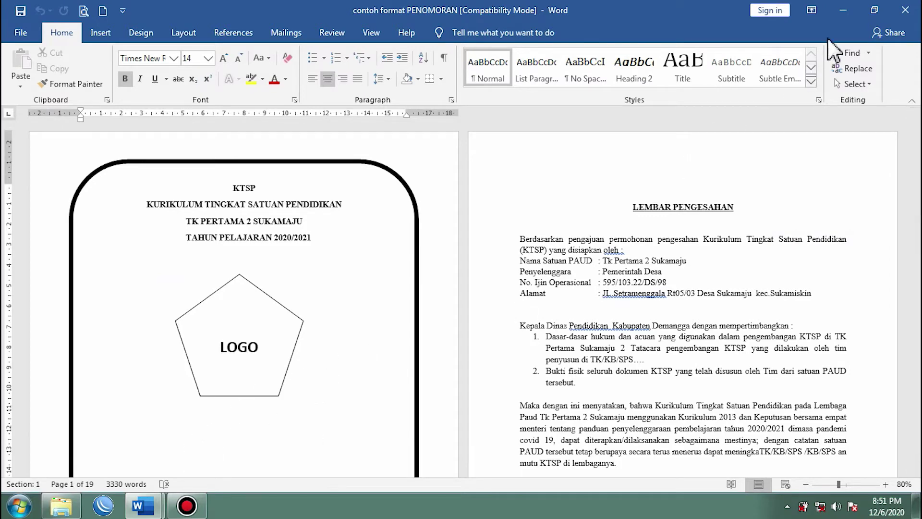
- Switch to the contoh format document
click(843, 11)
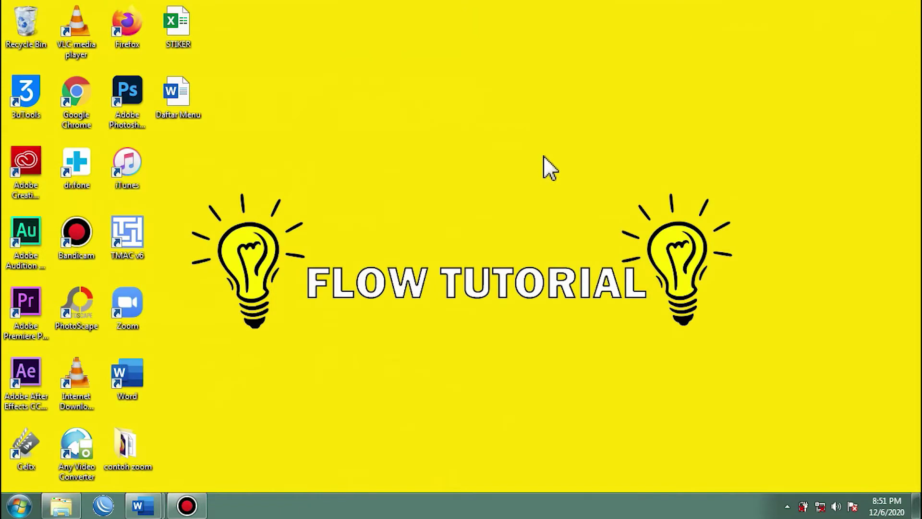
mouse_move(149, 510)
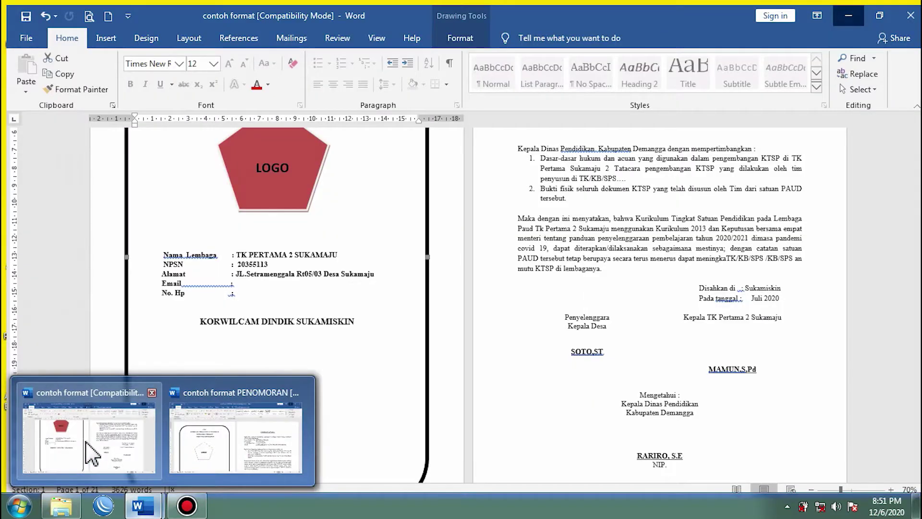
click(91, 449)
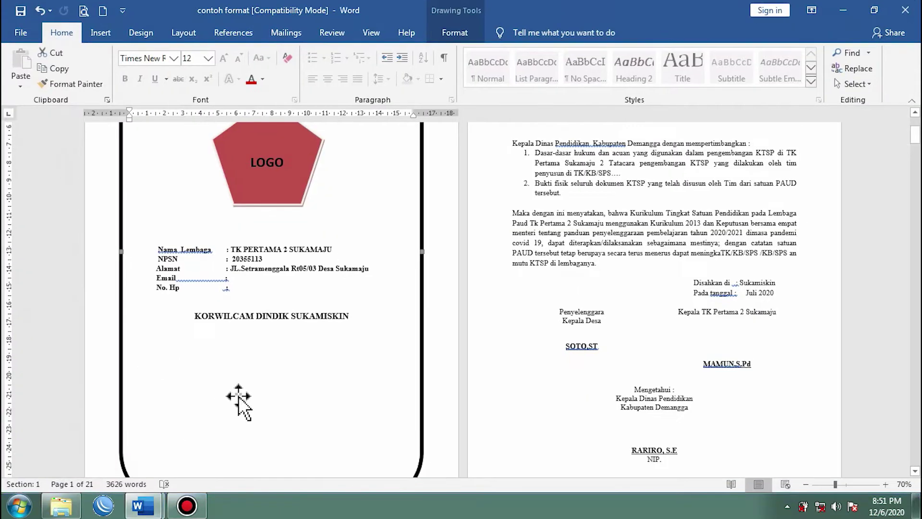
- Check the footers of the cover, Lembar Pengesahan, table of contents and Kata Pengantar pages for page numbers
scroll(263, 406, up, 3)
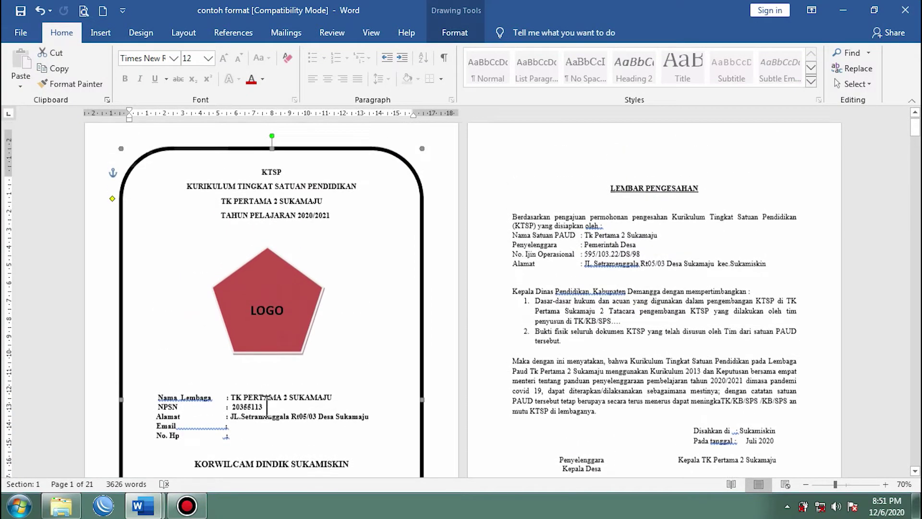
scroll(267, 406, down, 7)
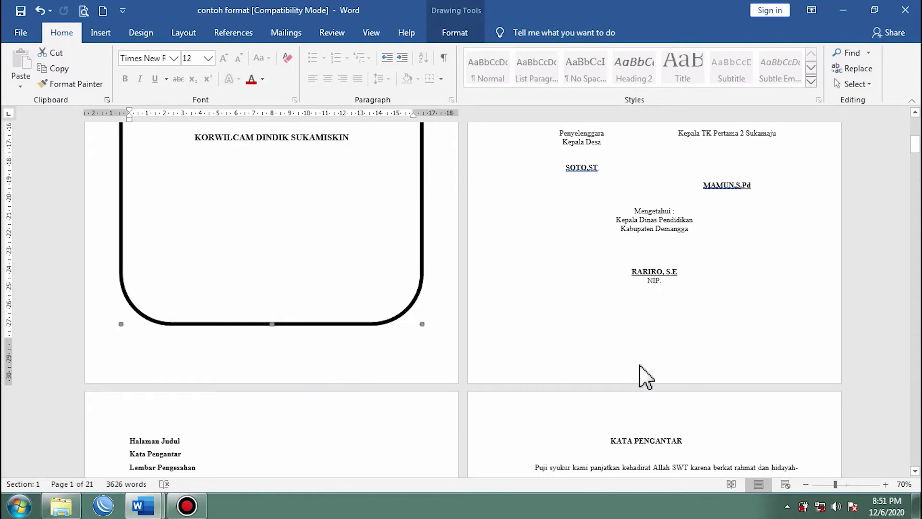
scroll(539, 370, down, 2)
scroll(539, 370, down, 3)
scroll(538, 380, up, 10)
scroll(536, 390, up, 3)
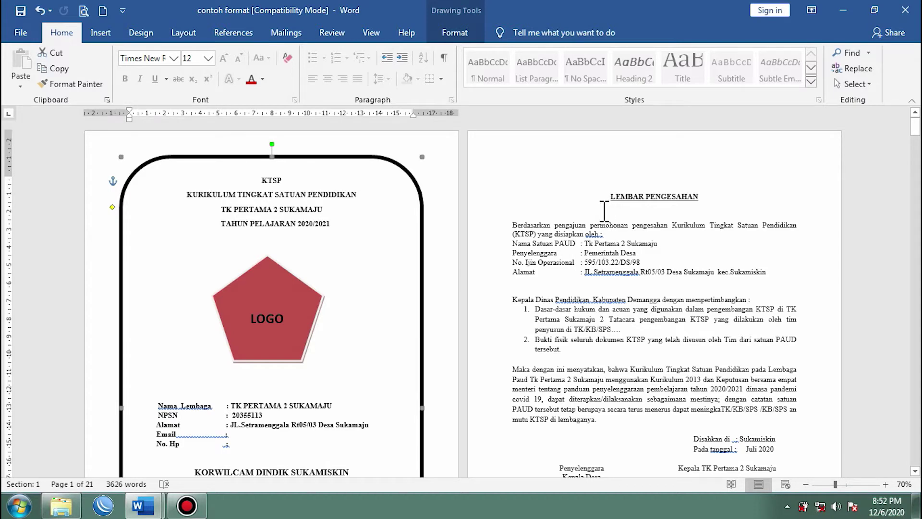
scroll(604, 210, down, 9)
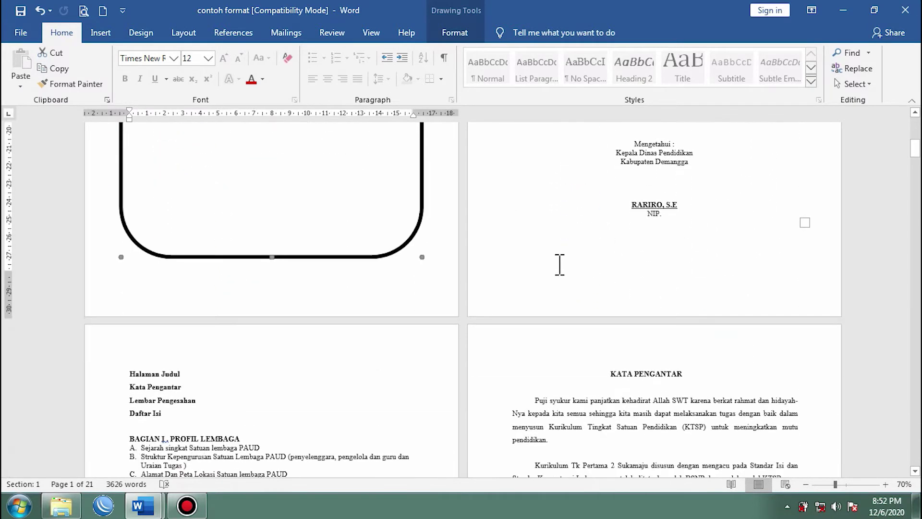
- Place the cursor below the signatures on the Lembar Pengesahan page and check the section indicator and its display setting
click(295, 285)
click(637, 250)
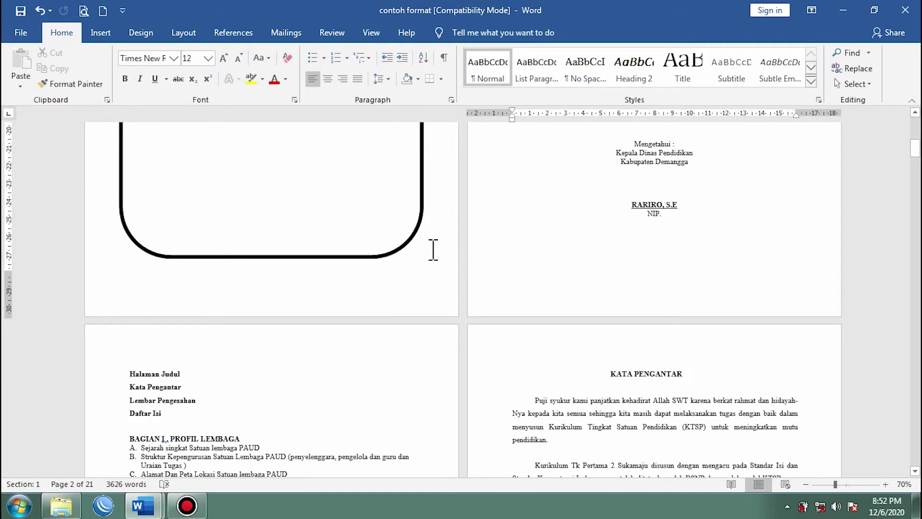
scroll(488, 264, up, 2)
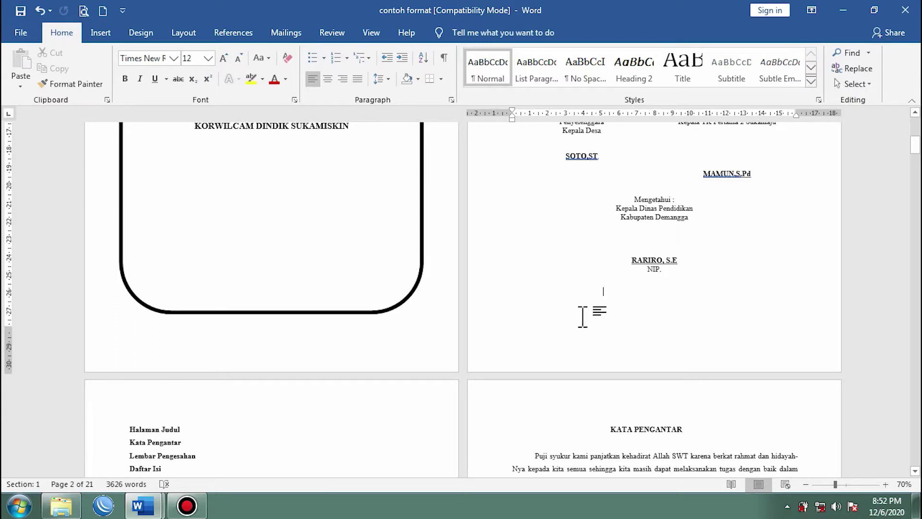
right_click(26, 483)
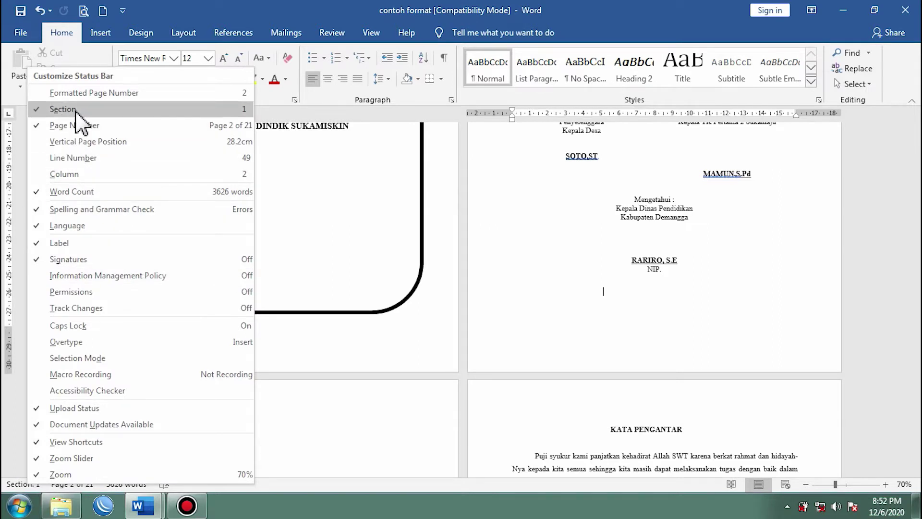
click(21, 484)
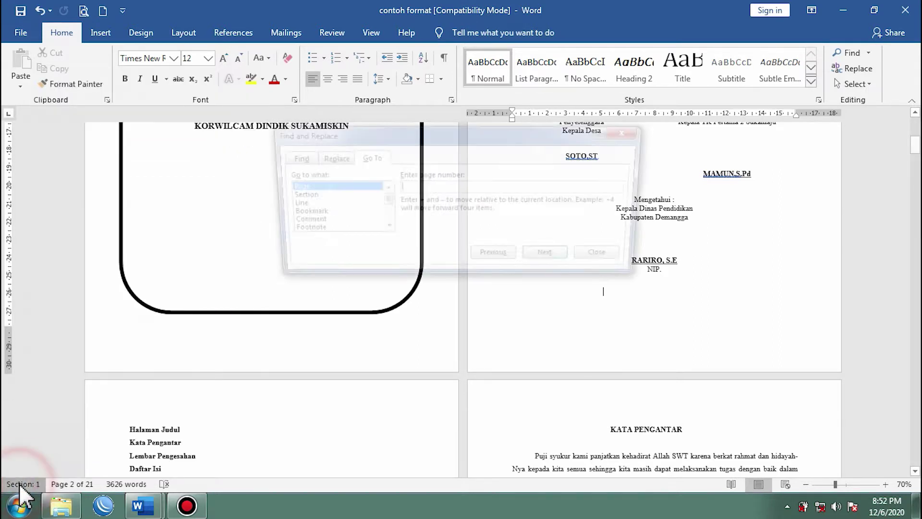
click(610, 259)
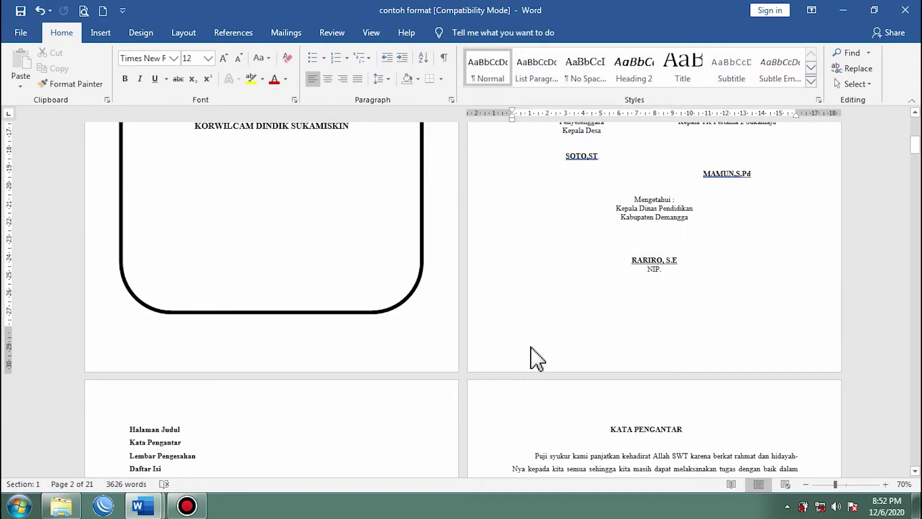
- Examine the cover page from its title down to the start of the Lembar Pengesahan page at 90% zoom
scroll(532, 346, up, 5)
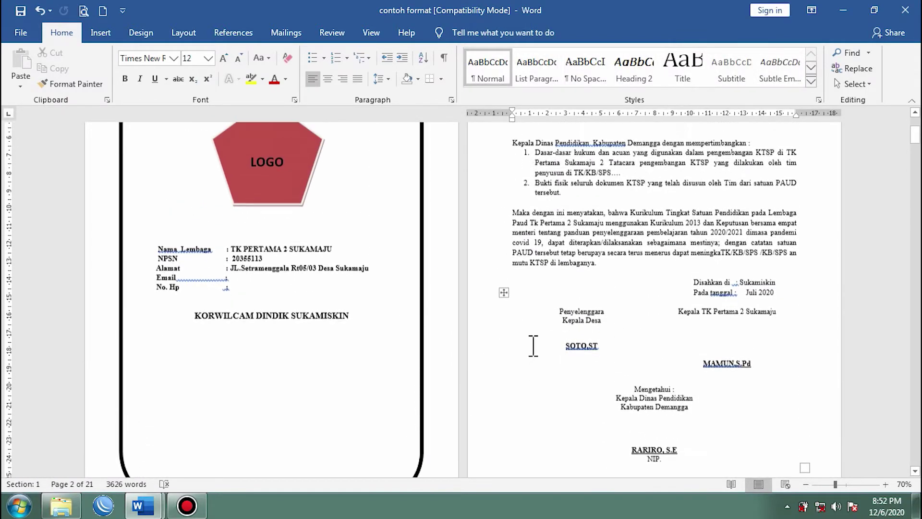
scroll(533, 344, up, 2)
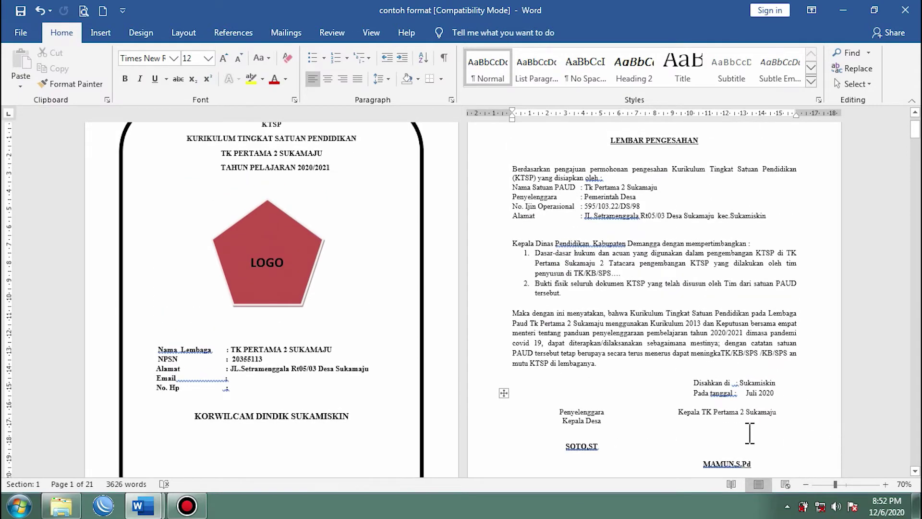
click(886, 484)
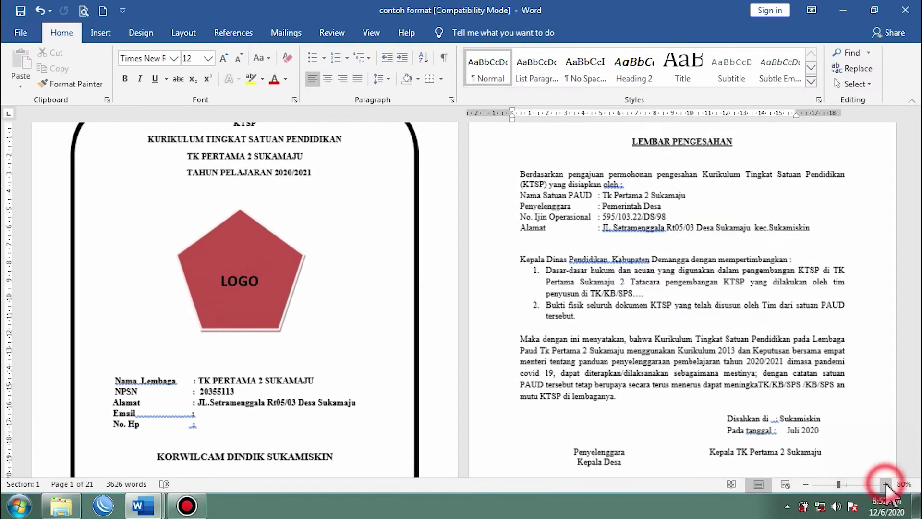
click(886, 484)
scroll(531, 309, up, 2)
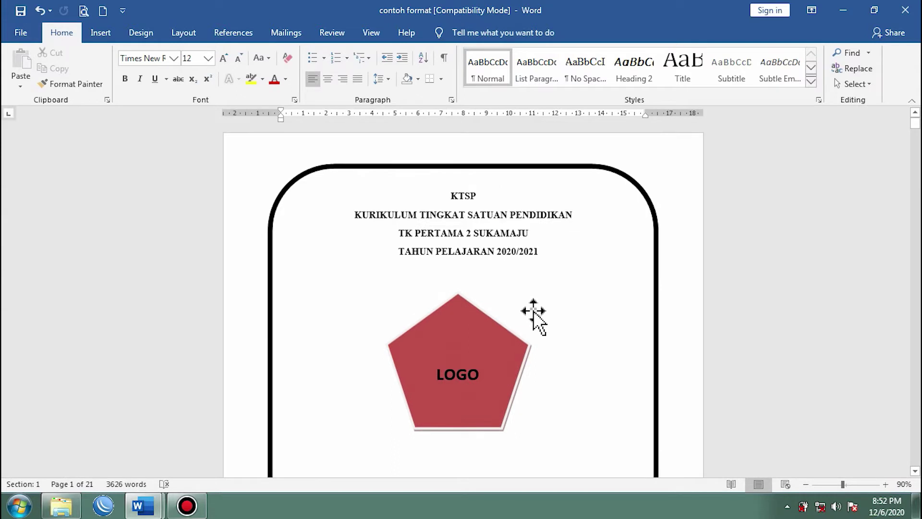
scroll(533, 312, down, 5)
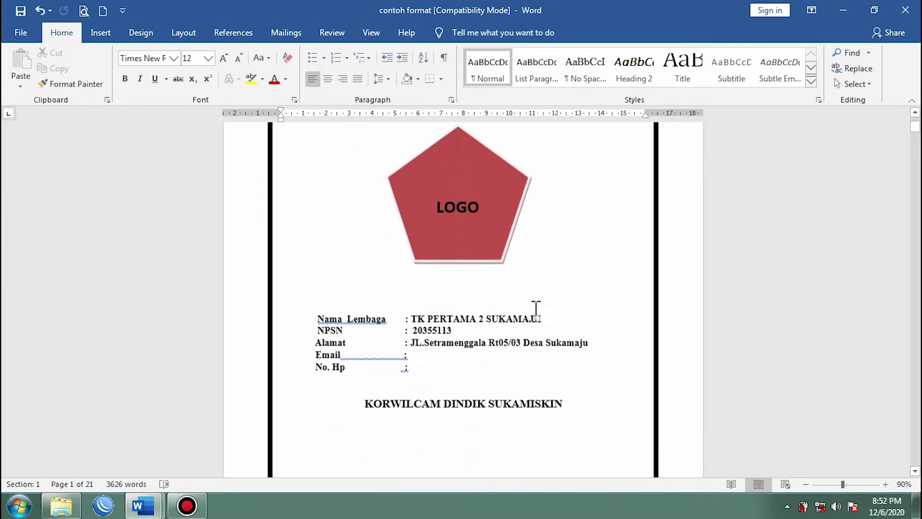
scroll(536, 310, down, 9)
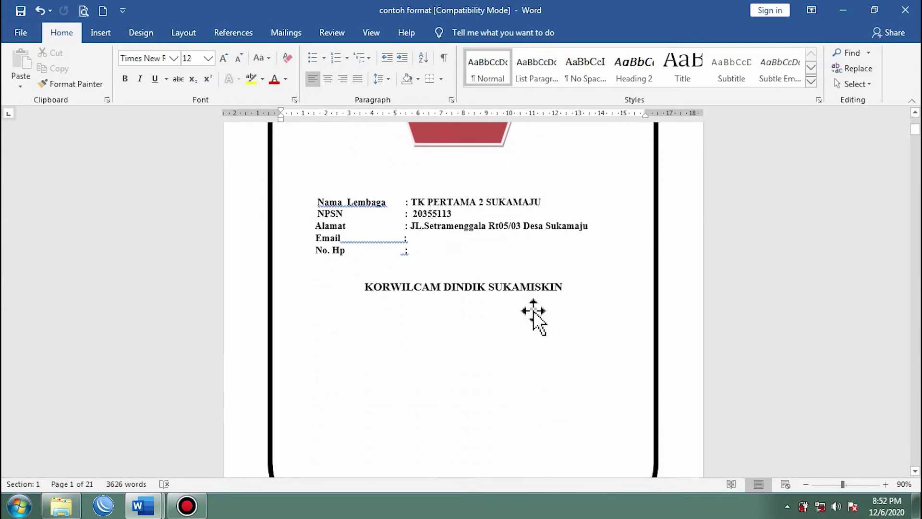
scroll(533, 311, down, 4)
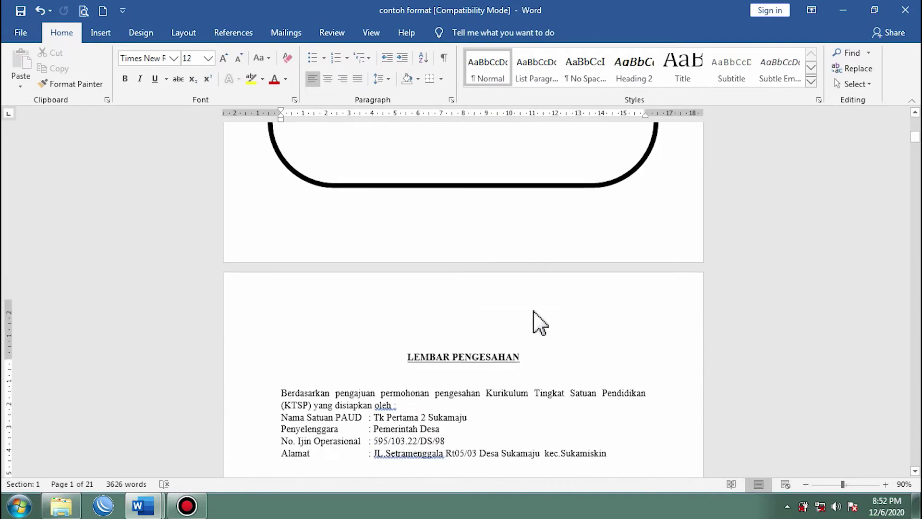
scroll(533, 310, up, 4)
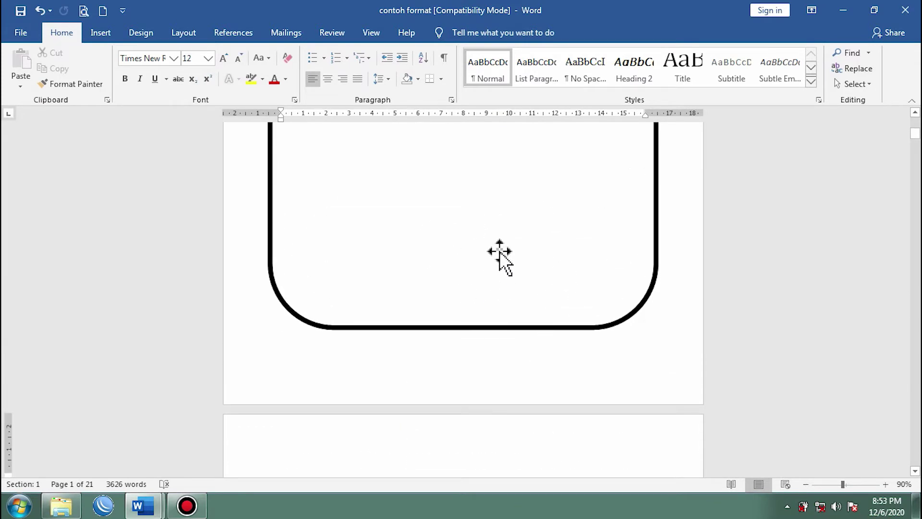
- Insert a Next Page section break at the end of the cover page, below the rounded frame
click(476, 244)
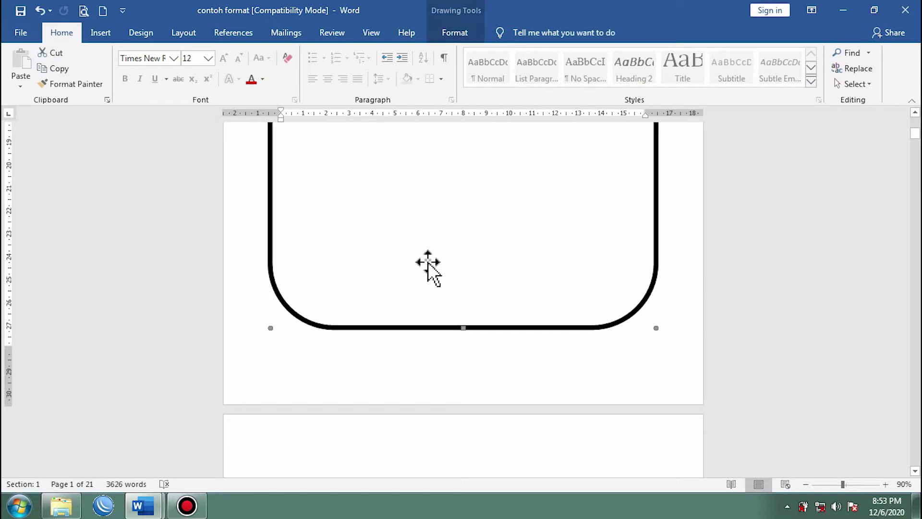
click(482, 225)
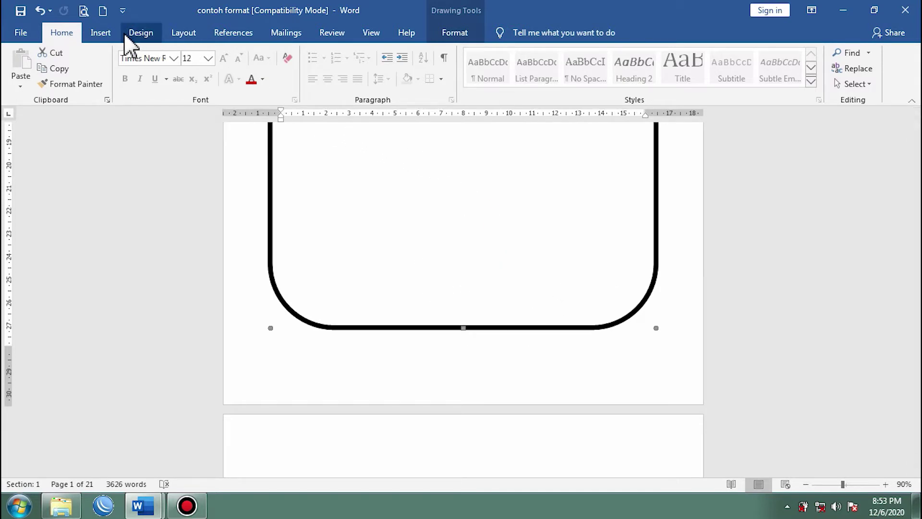
click(185, 34)
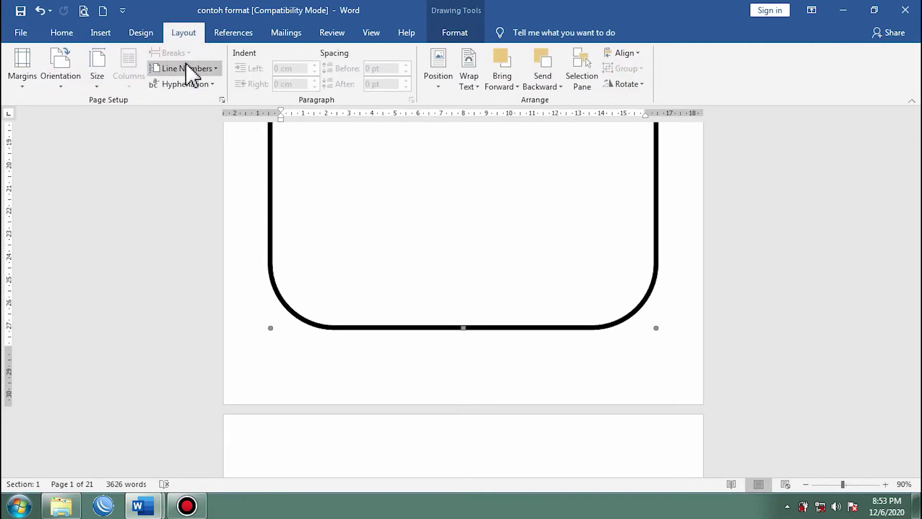
click(571, 359)
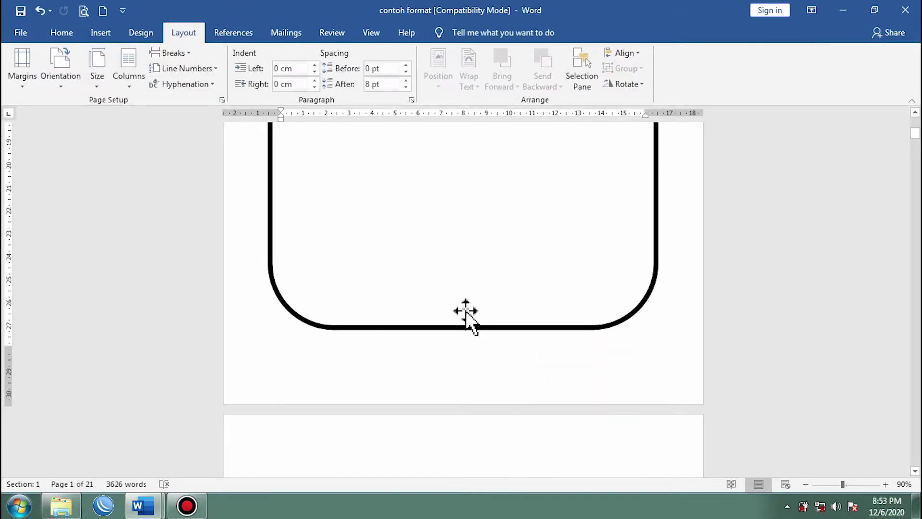
click(375, 247)
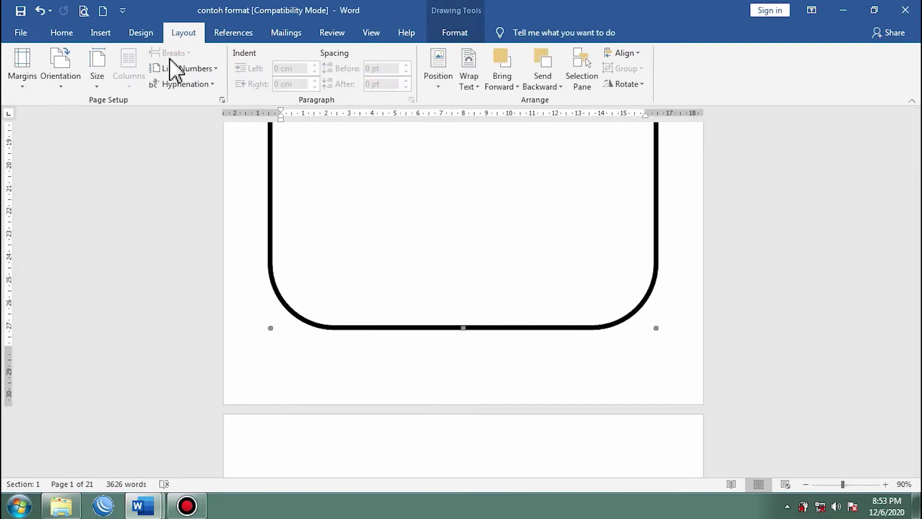
click(508, 349)
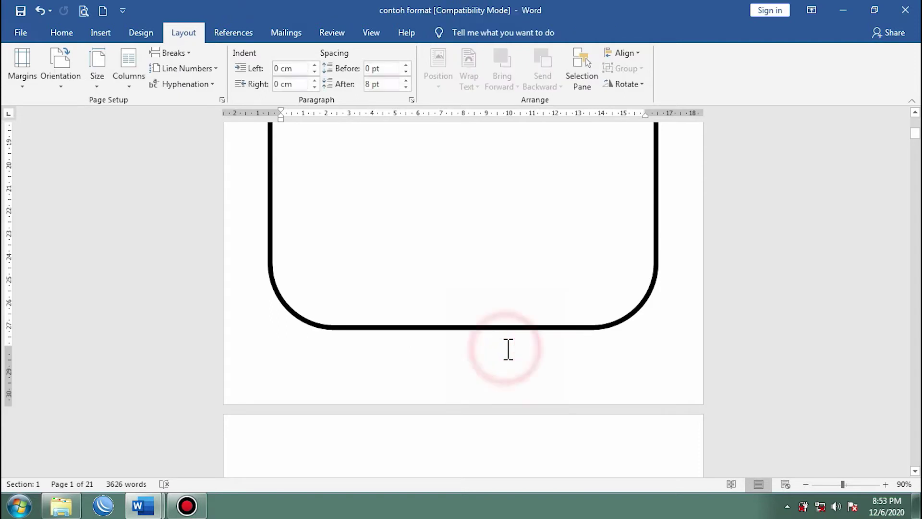
click(185, 62)
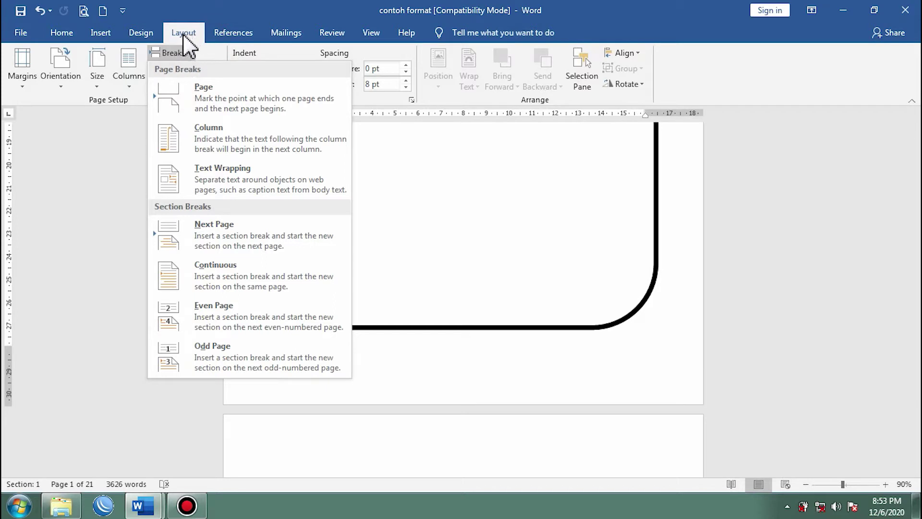
click(220, 233)
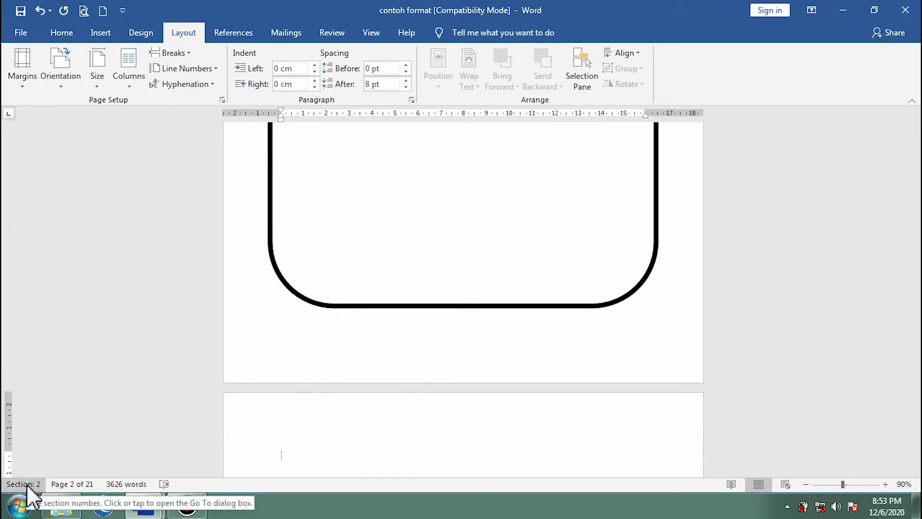
- Compare the section indicator for the Lembar Pengesahan page and the cover page
scroll(317, 413, down, 3)
click(298, 351)
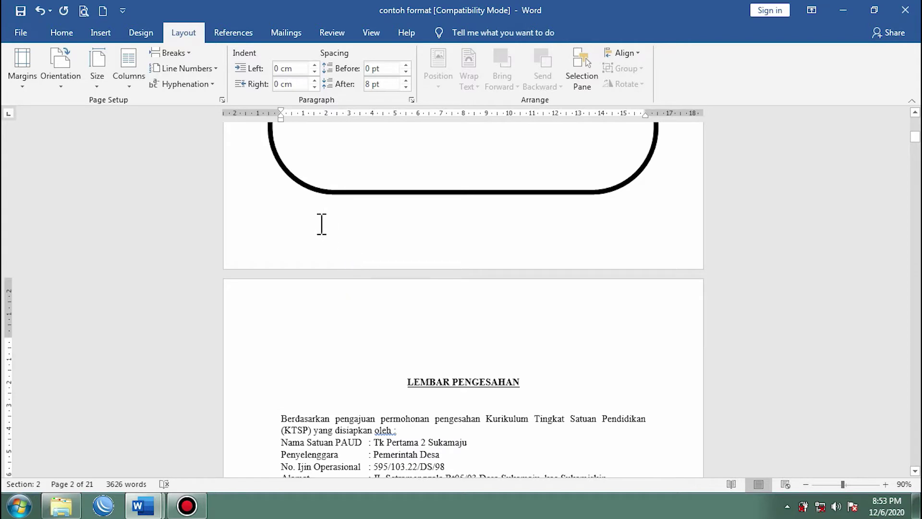
click(309, 216)
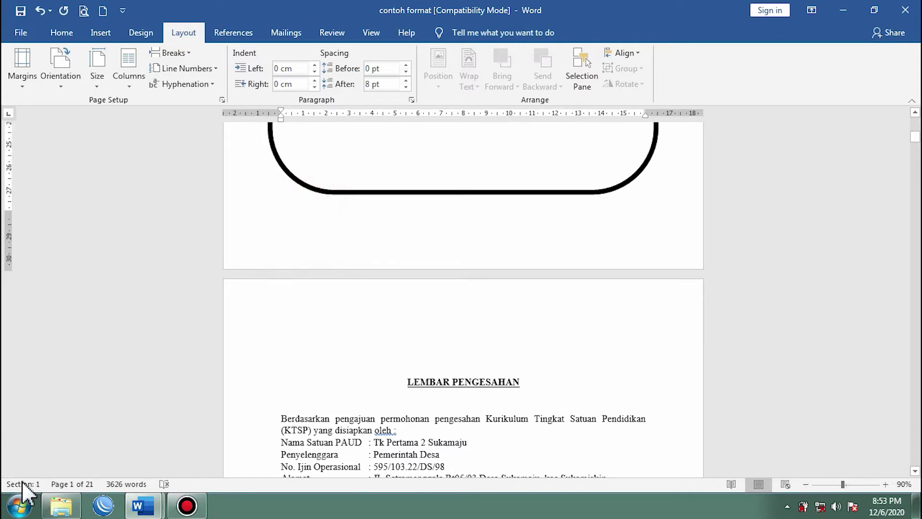
- Delete the blank line above the LEMBAR PENGESAHAN heading
click(306, 363)
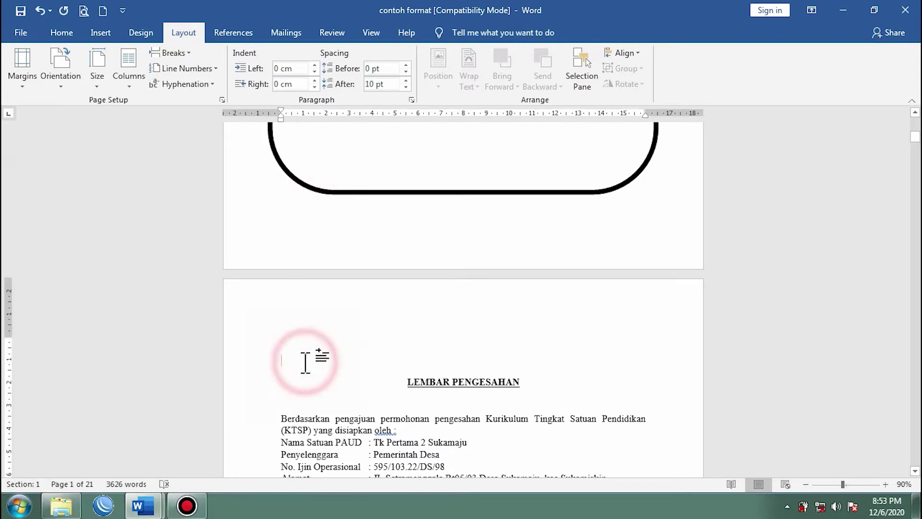
key(BackSpace)
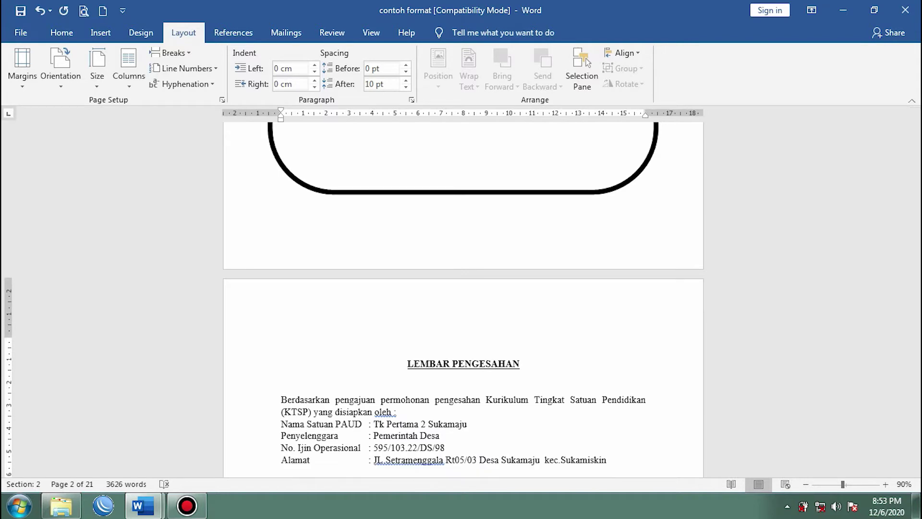
key(BackSpace)
scroll(320, 356, down, 5)
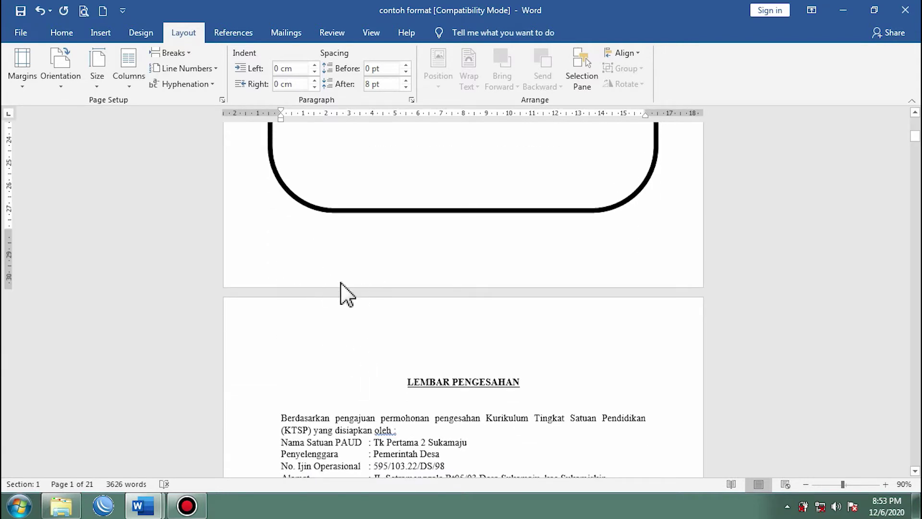
- Insert a Plain Number 2 page number at the bottom of the page, starting from the cover section
click(446, 246)
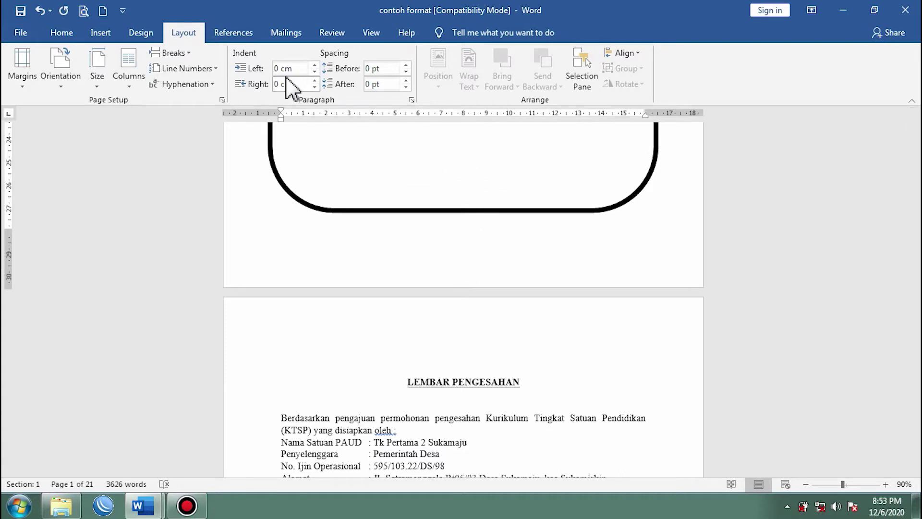
scroll(484, 322, up, 3)
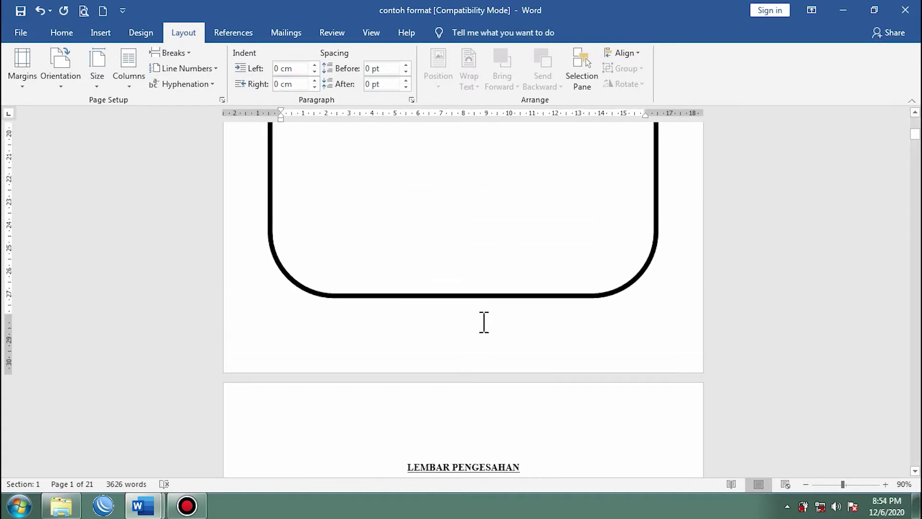
click(480, 317)
scroll(470, 319, up, 5)
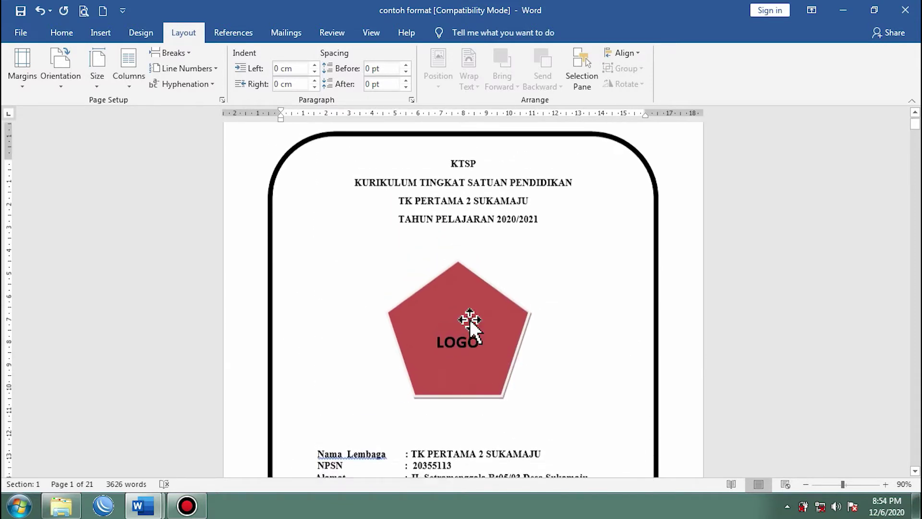
scroll(472, 320, down, 5)
click(552, 247)
scroll(553, 317, down, 3)
scroll(549, 330, down, 3)
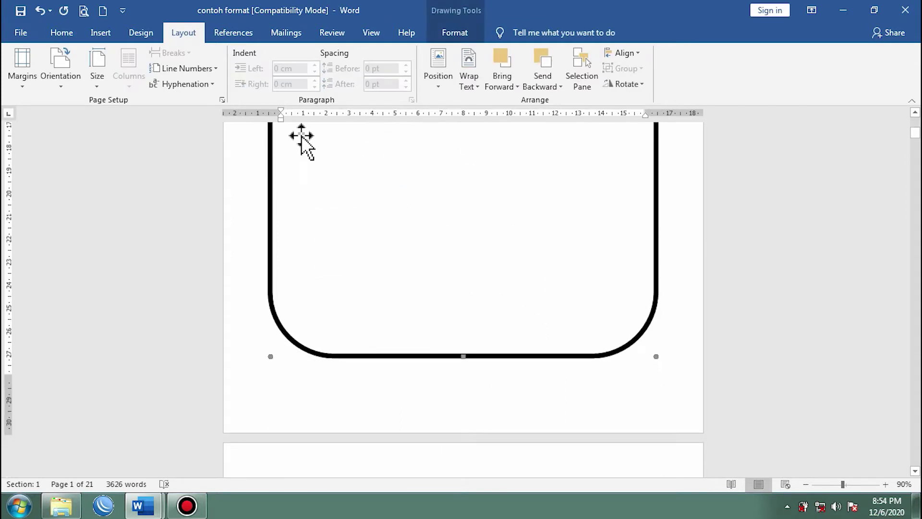
click(102, 33)
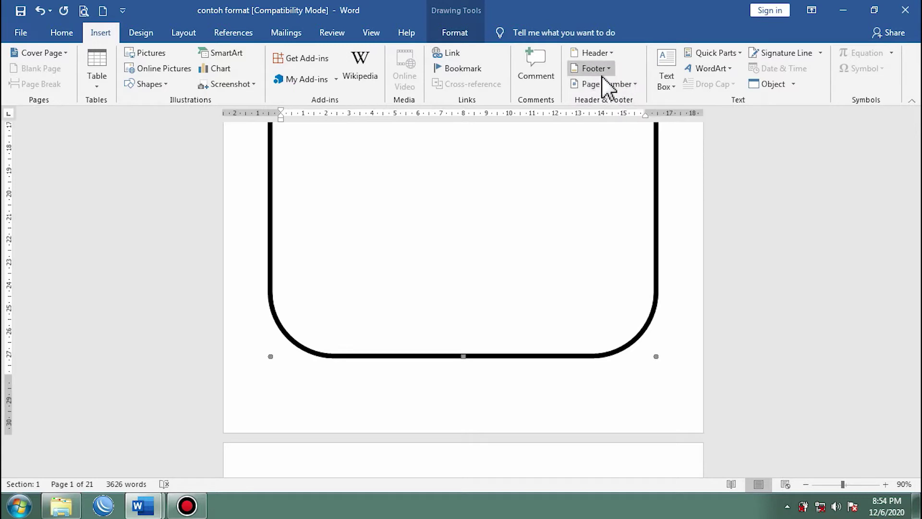
click(617, 84)
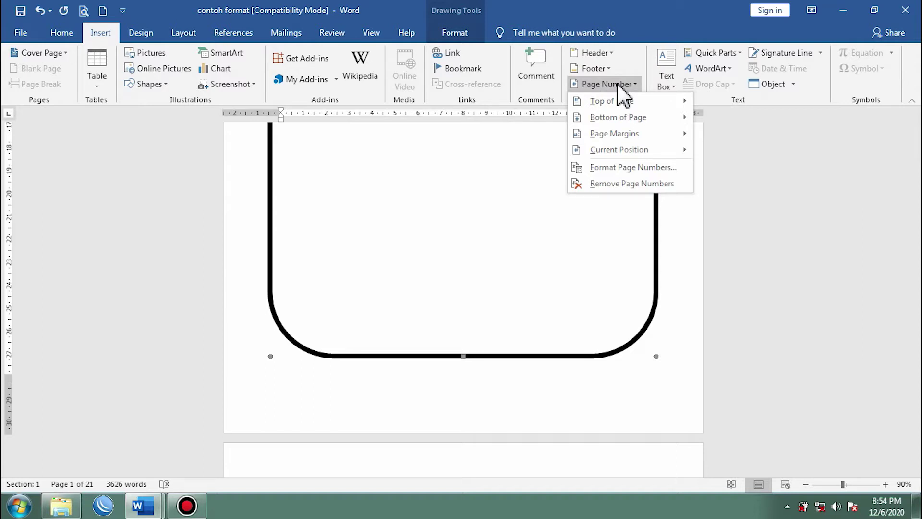
mouse_move(620, 99)
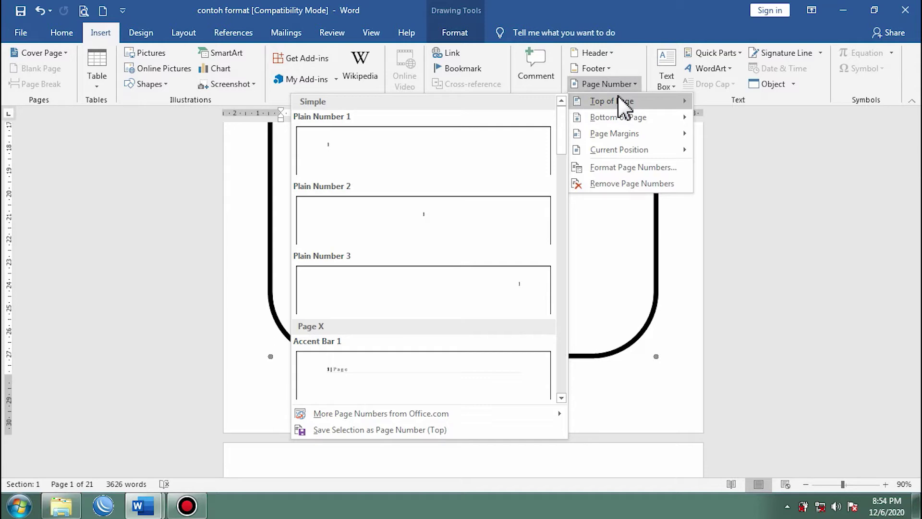
mouse_move(622, 121)
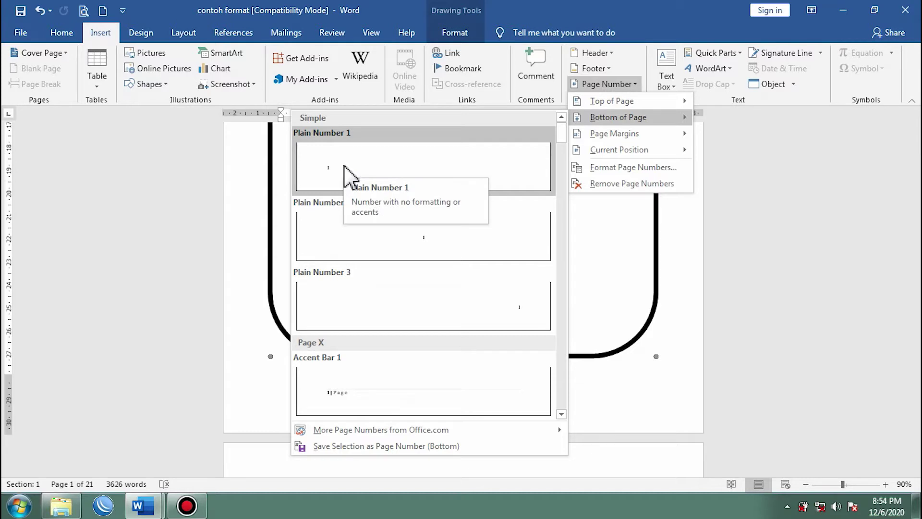
click(425, 237)
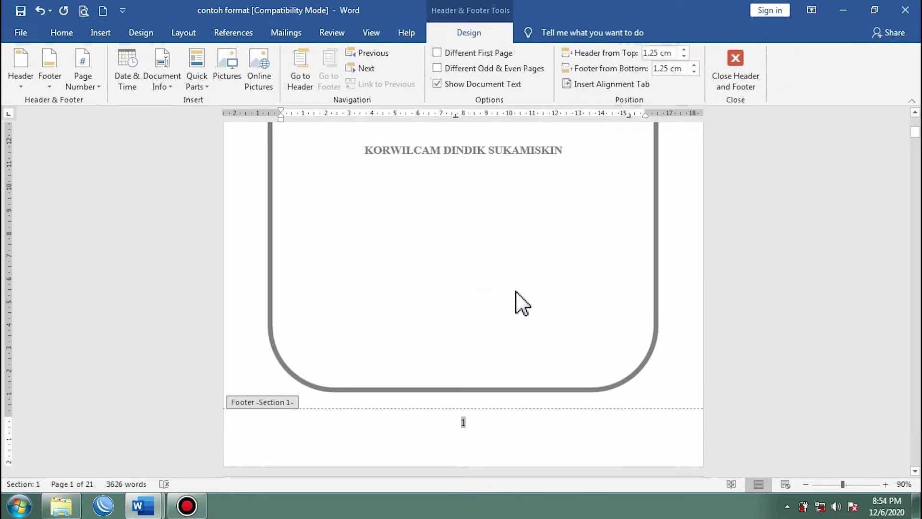
- Check the footer page numbers and section labels from the cover through the Lembar Pengesahan and contents pages to Kata Pengantar
scroll(530, 351, down, 5)
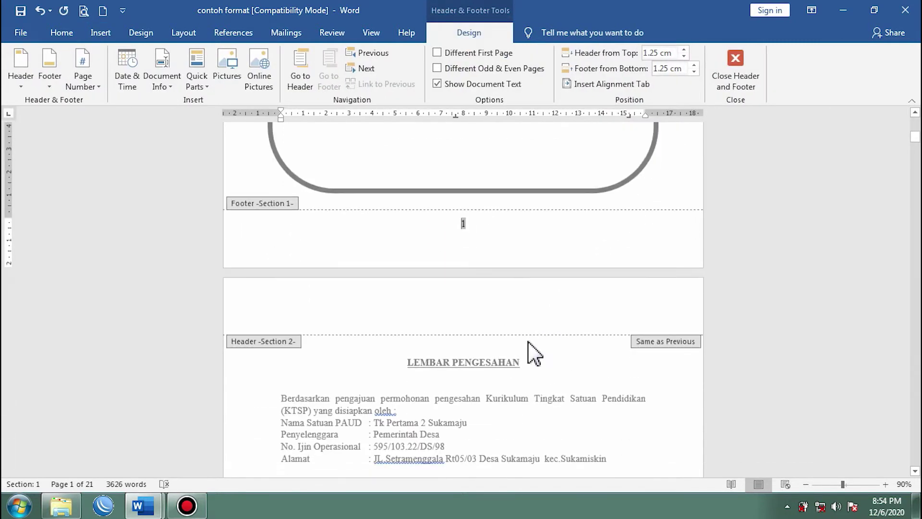
click(473, 232)
scroll(504, 288, down, 5)
scroll(510, 305, down, 15)
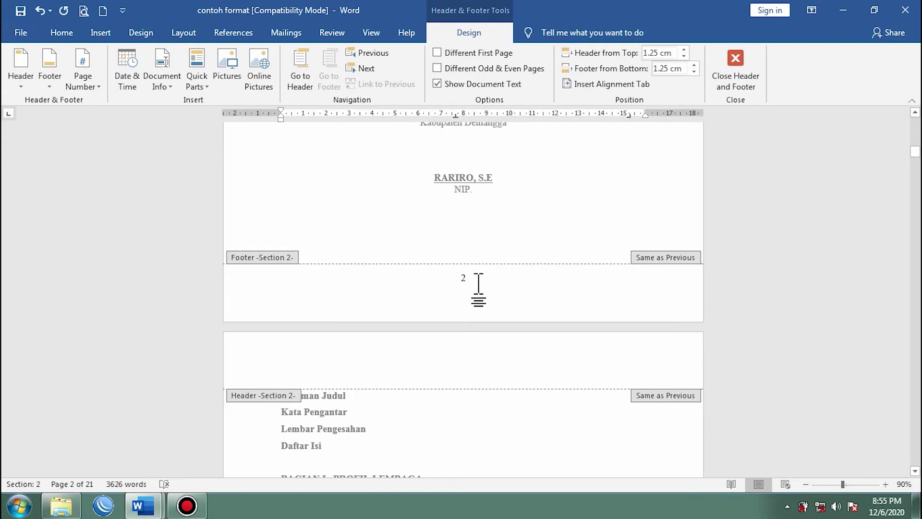
scroll(486, 307, down, 16)
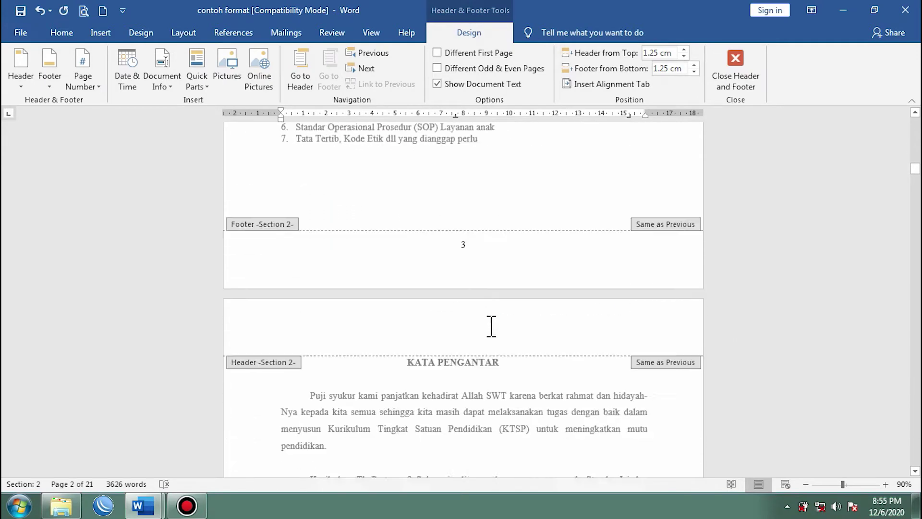
scroll(491, 327, down, 1)
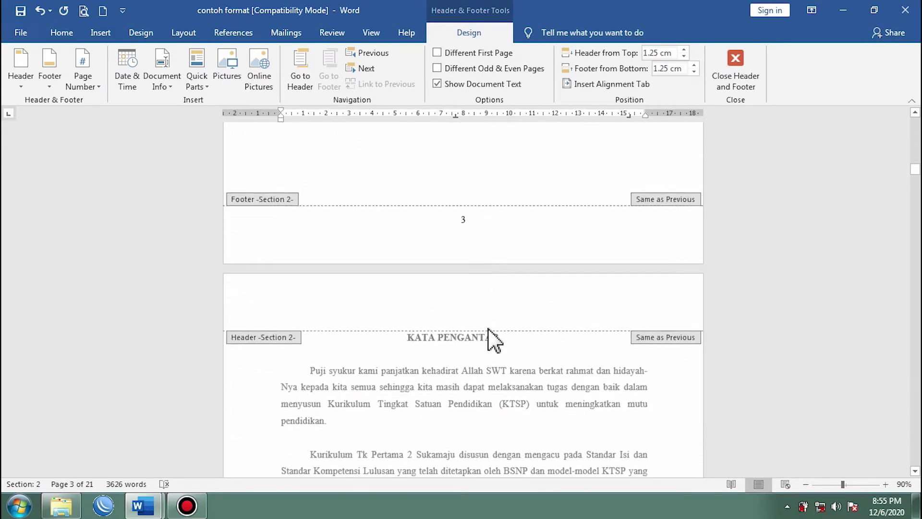
scroll(495, 341, up, 20)
scroll(494, 332, up, 12)
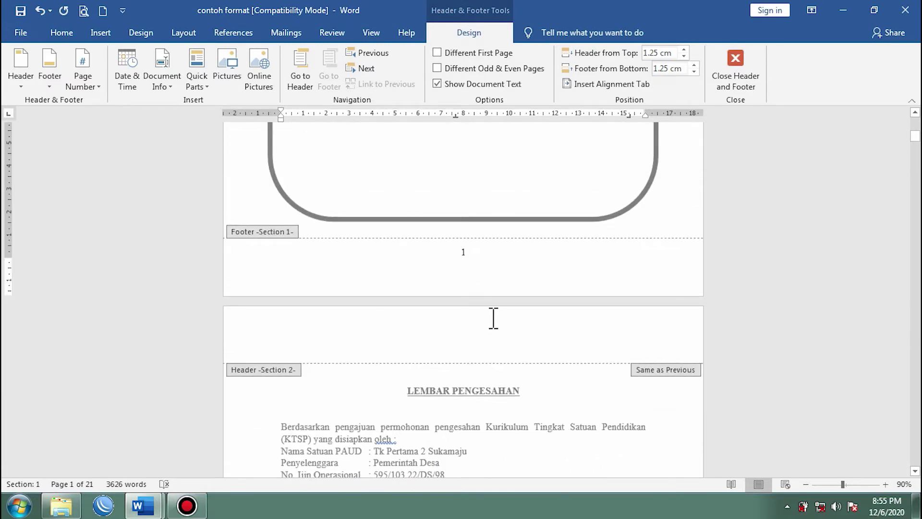
- Compare the footer numbers, section labels and Same as Previous links of the cover page and the Lembar Pengesahan page
click(478, 254)
scroll(480, 254, down, 20)
click(480, 364)
scroll(480, 370, up, 20)
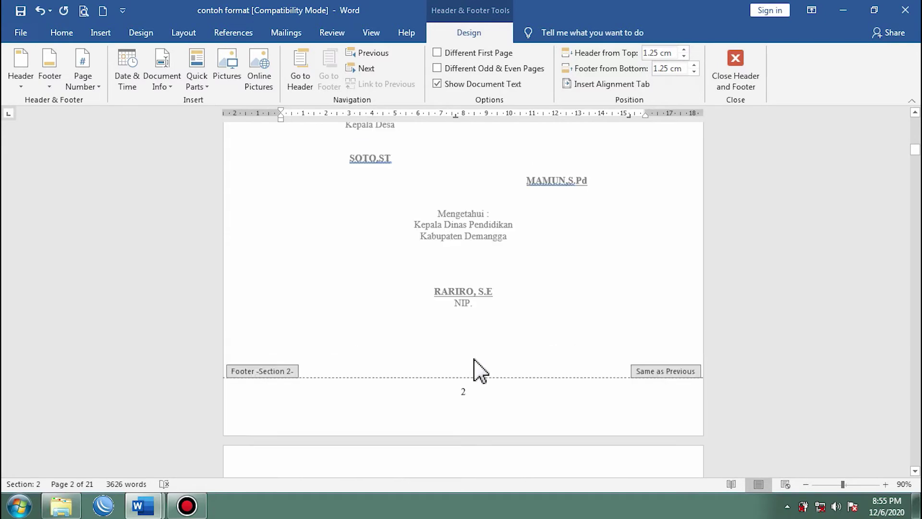
click(482, 288)
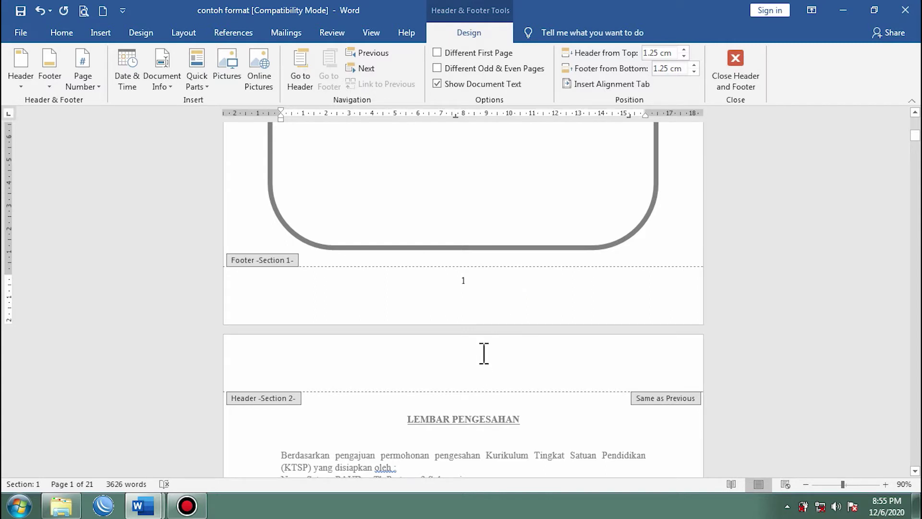
scroll(483, 327, down, 1)
scroll(487, 328, down, 2)
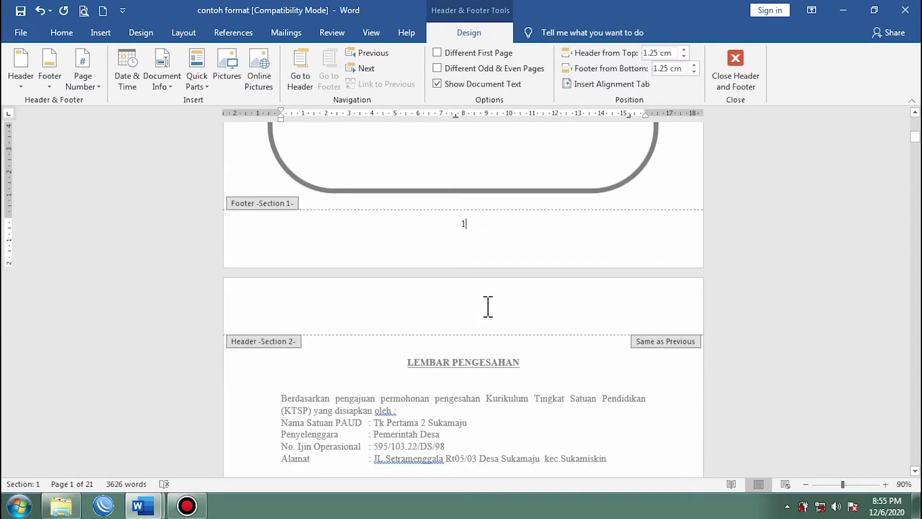
click(474, 226)
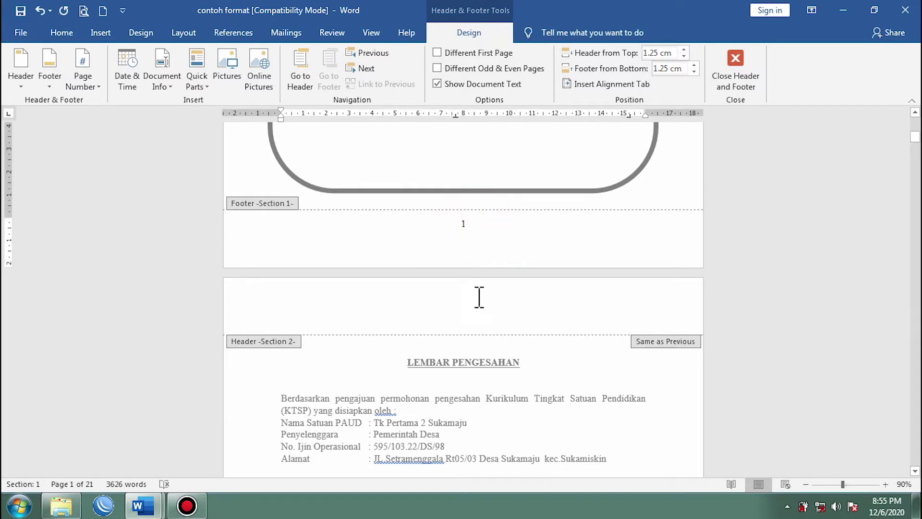
click(461, 324)
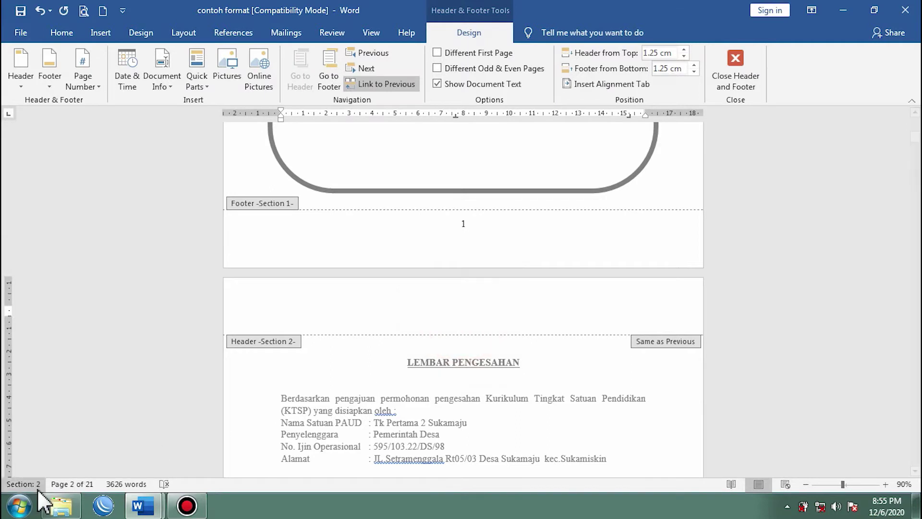
click(483, 223)
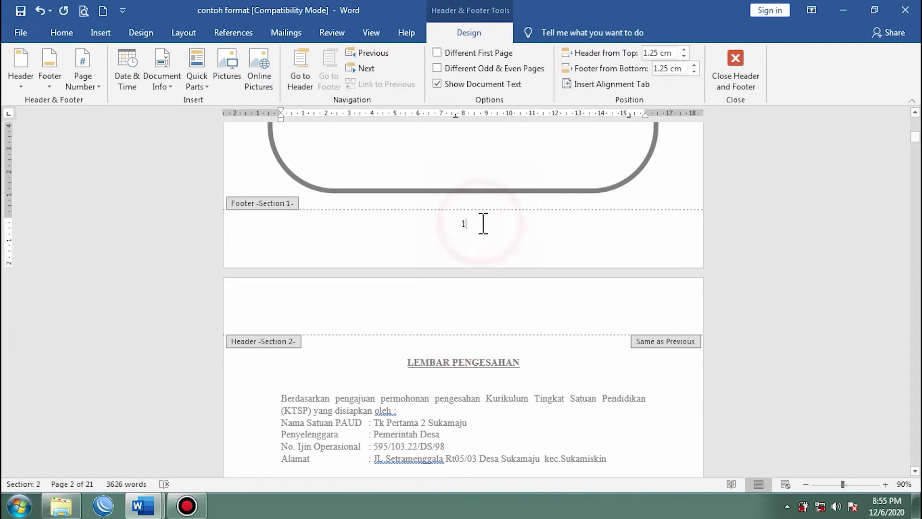
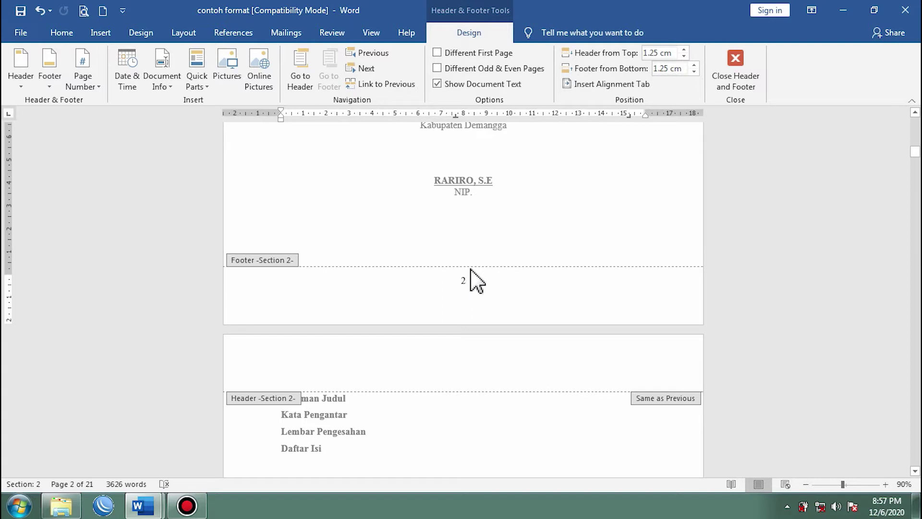
- Set the Section 2 page numbers on the Lembar Pengesahan page to the i, ii, iii format, starting at i
click(476, 283)
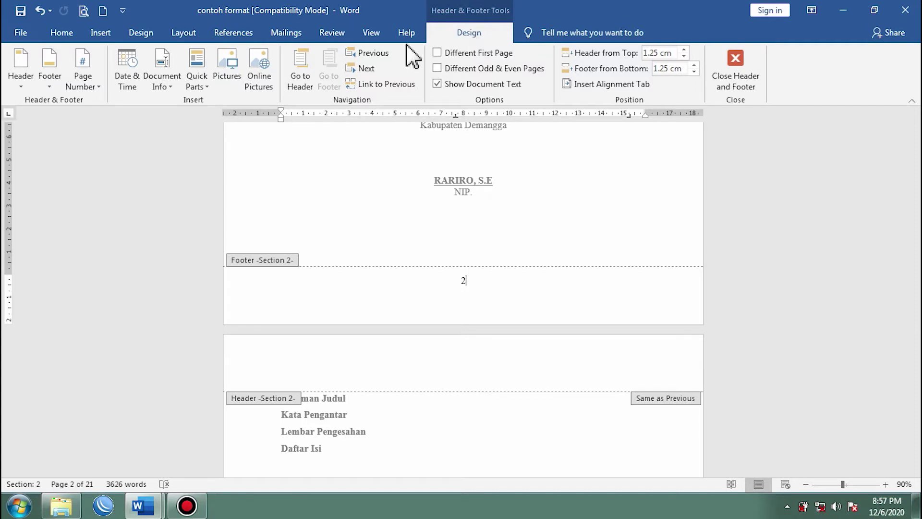
click(93, 91)
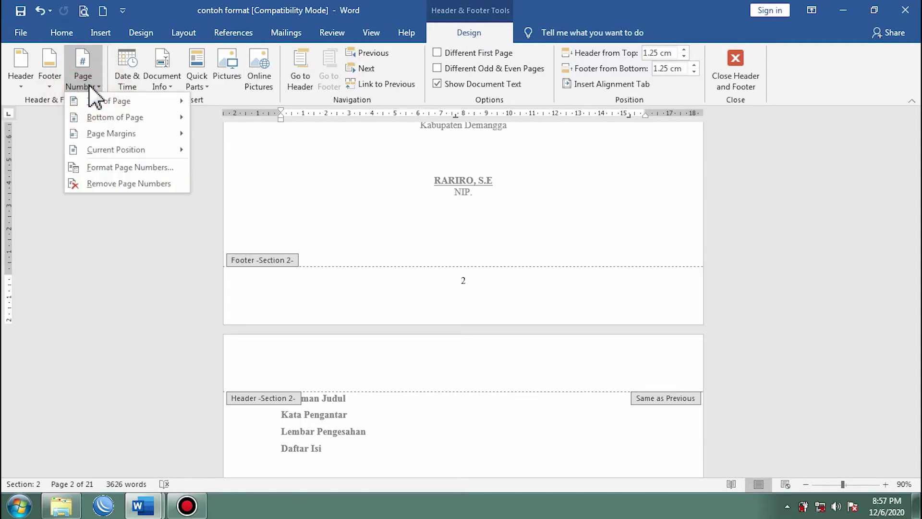
click(104, 167)
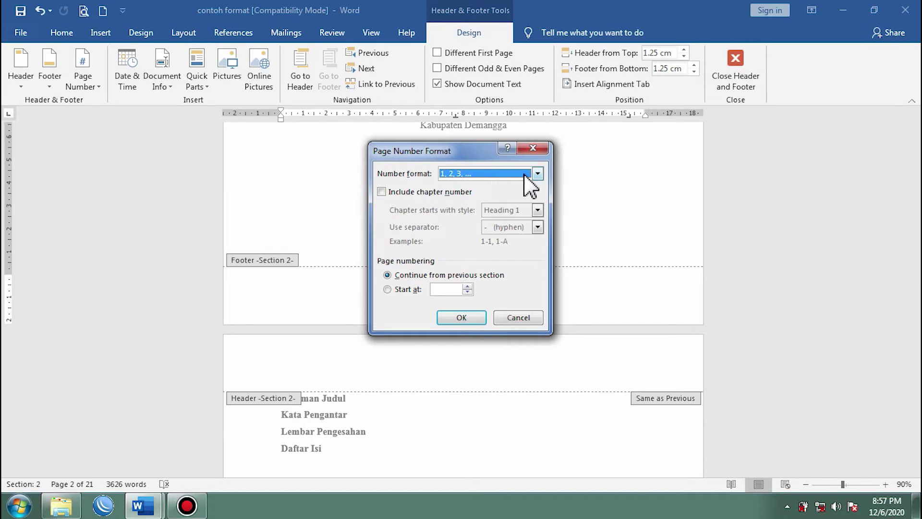
click(538, 174)
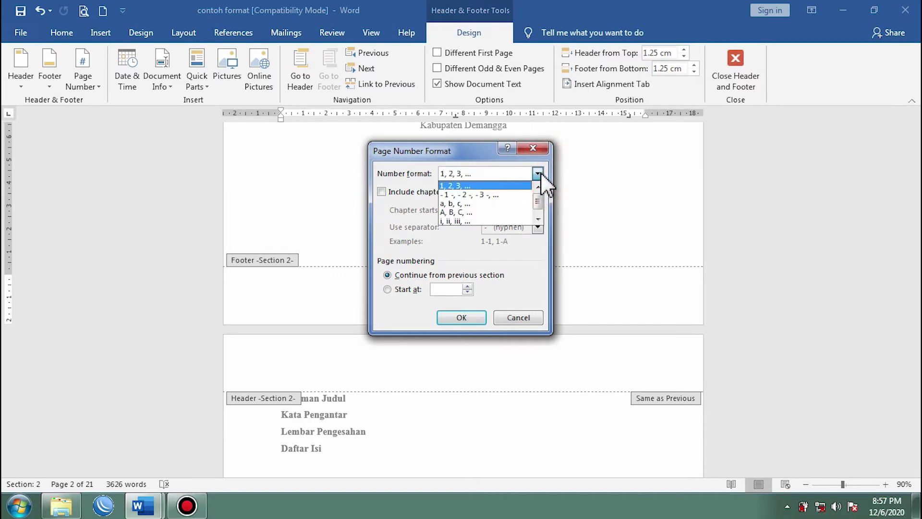
click(456, 221)
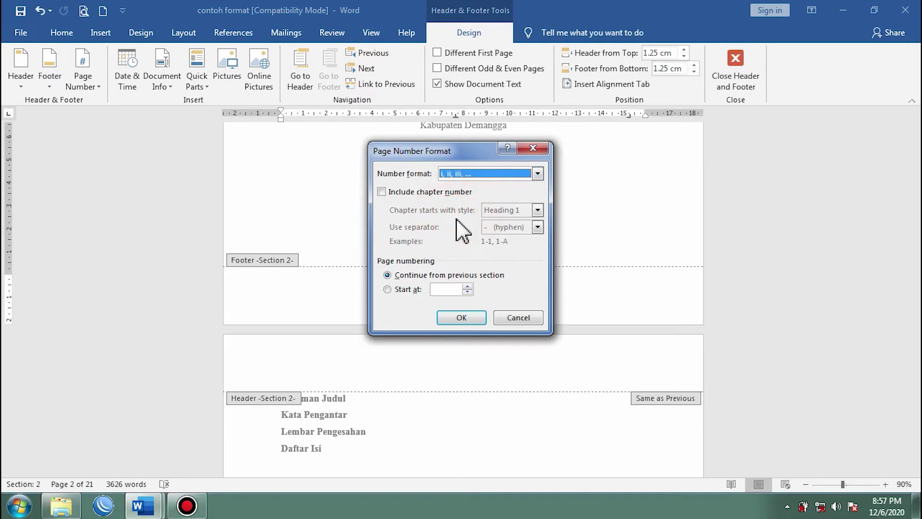
click(388, 289)
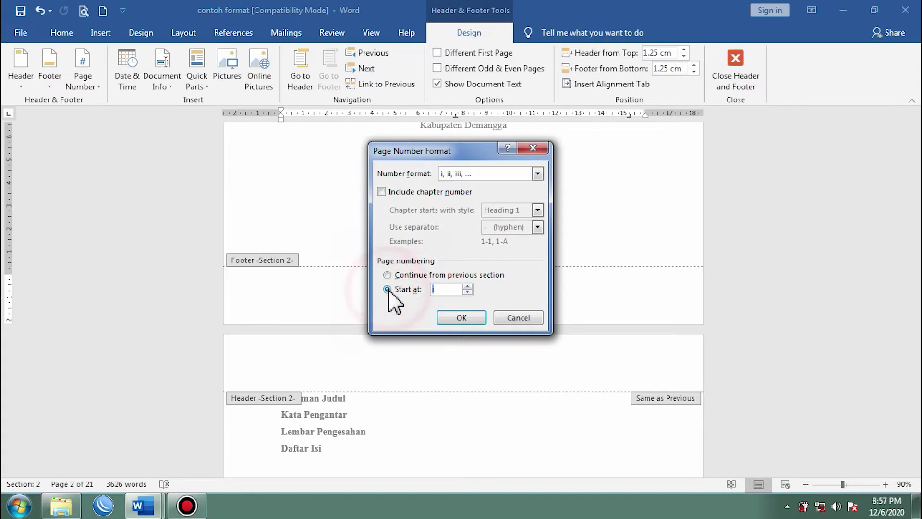
click(454, 289)
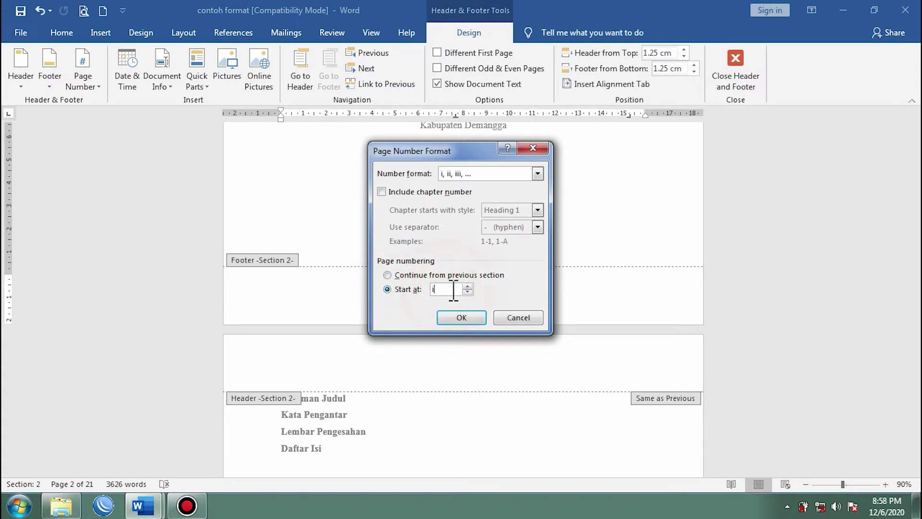
click(460, 317)
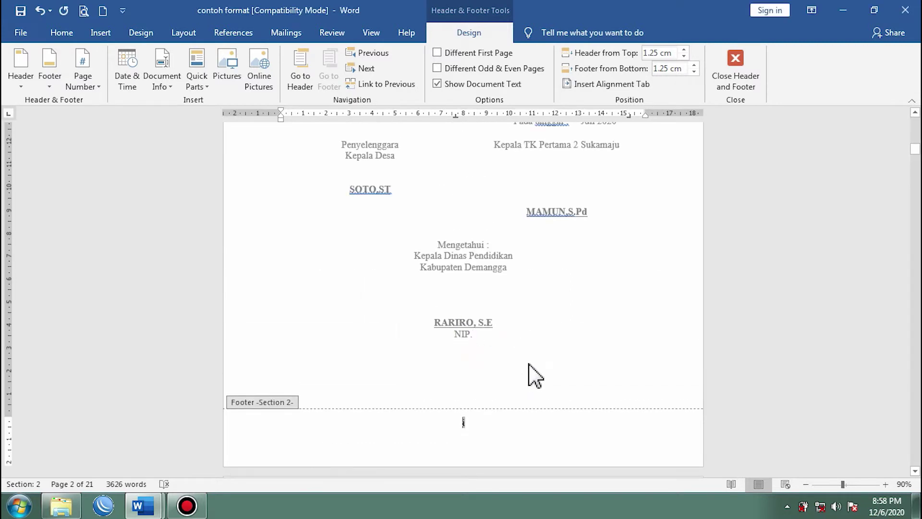
- Check the footer numbering on the cover, Lembar Pengesahan, contents and Kata Pengantar pages up to the BAGIAN I heading
scroll(533, 372, down, 3)
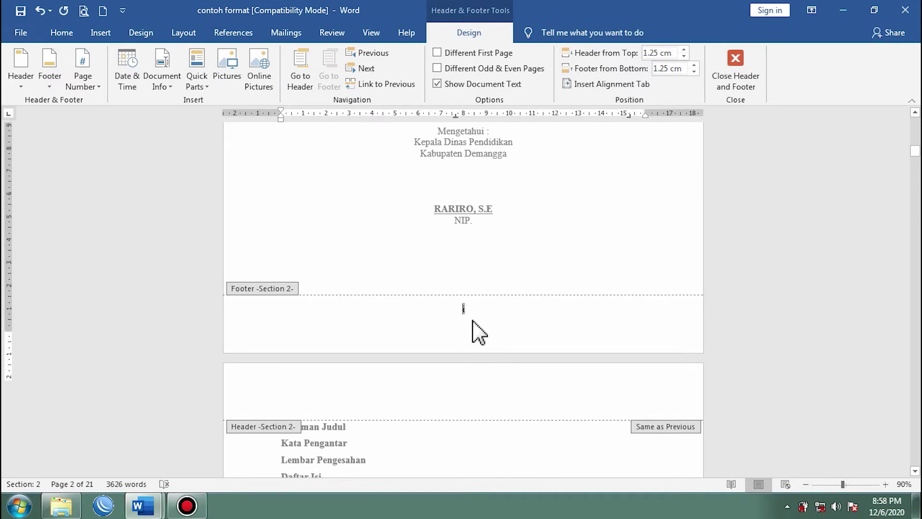
scroll(475, 321, up, 15)
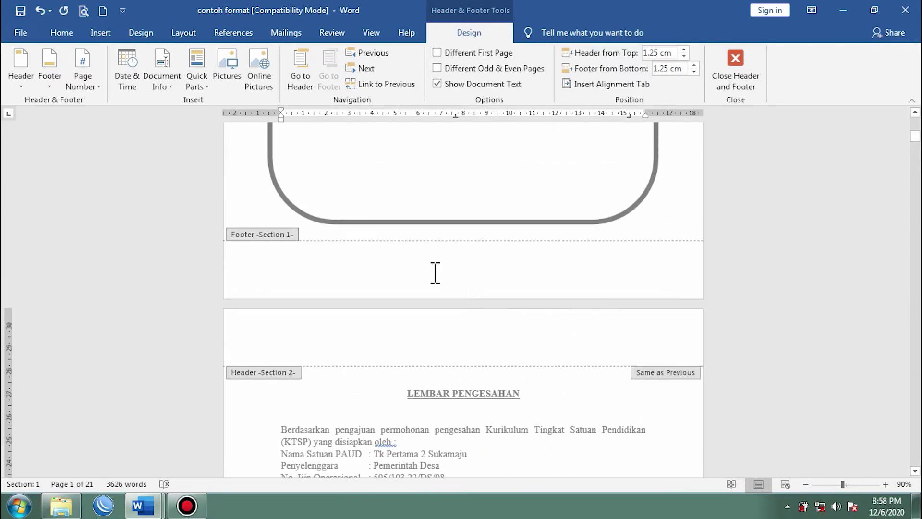
scroll(472, 257, up, 12)
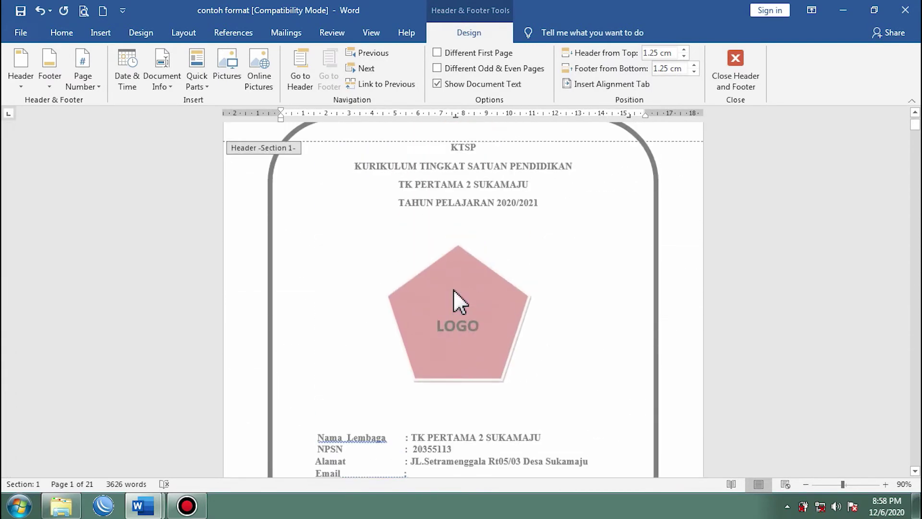
scroll(453, 289, down, 18)
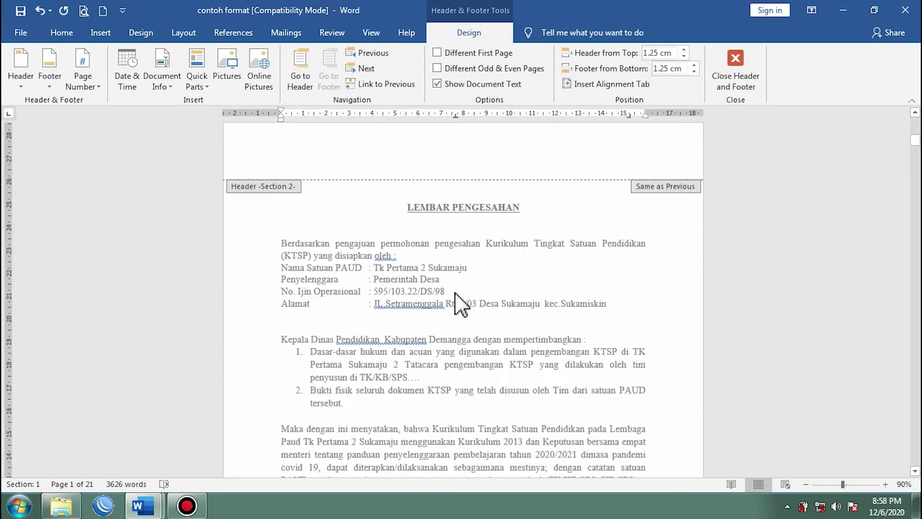
scroll(455, 293, down, 10)
click(487, 247)
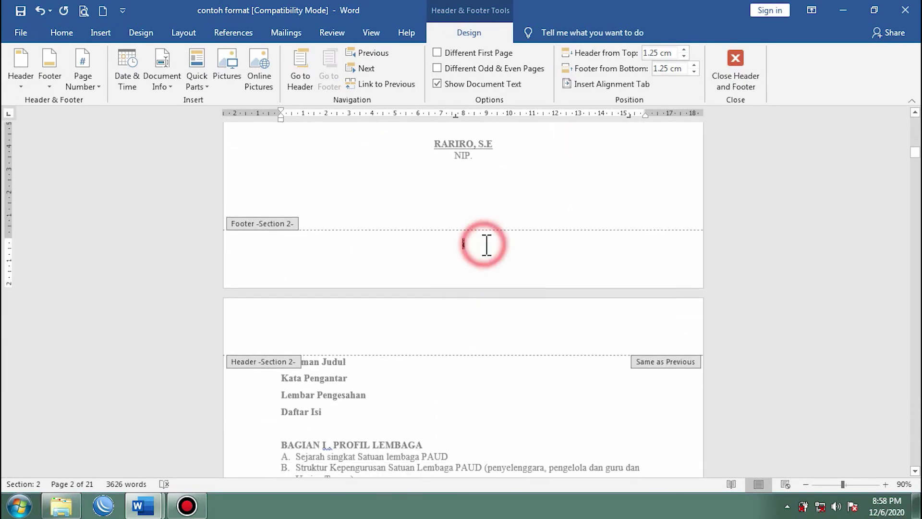
scroll(497, 274, down, 3)
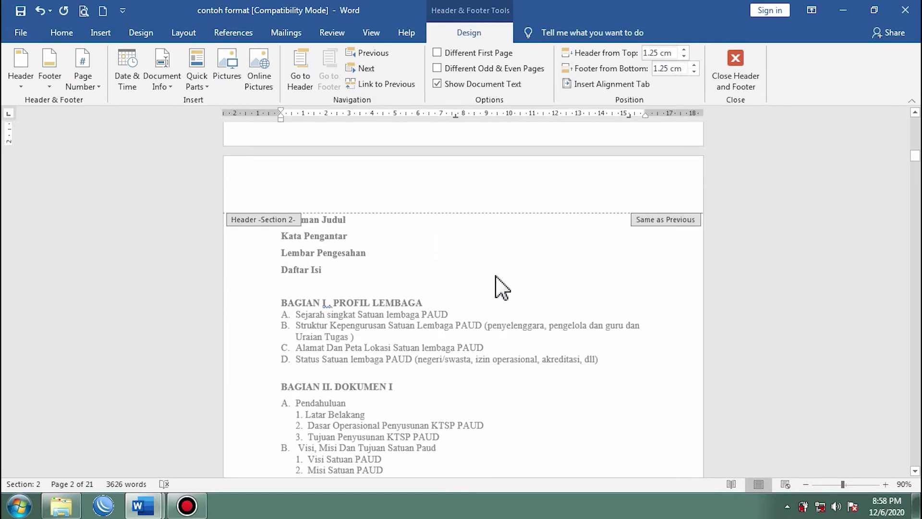
scroll(501, 288, down, 11)
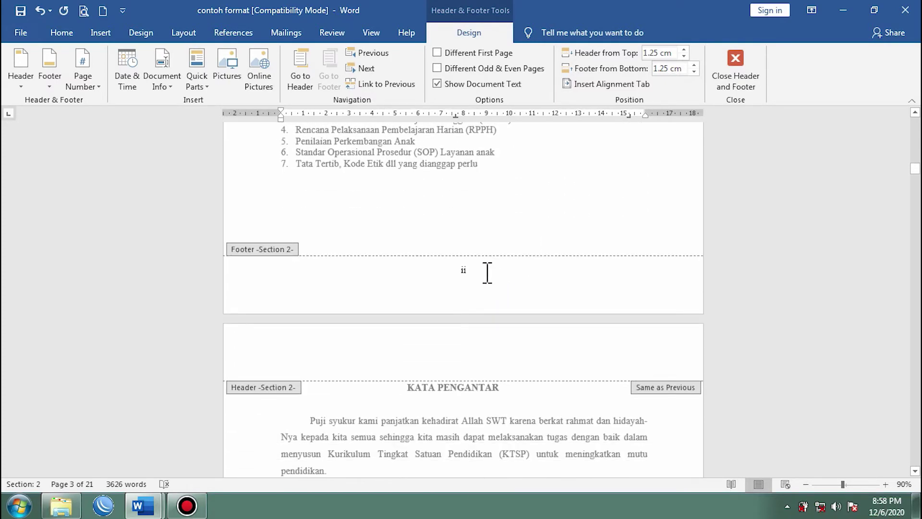
scroll(487, 272, down, 14)
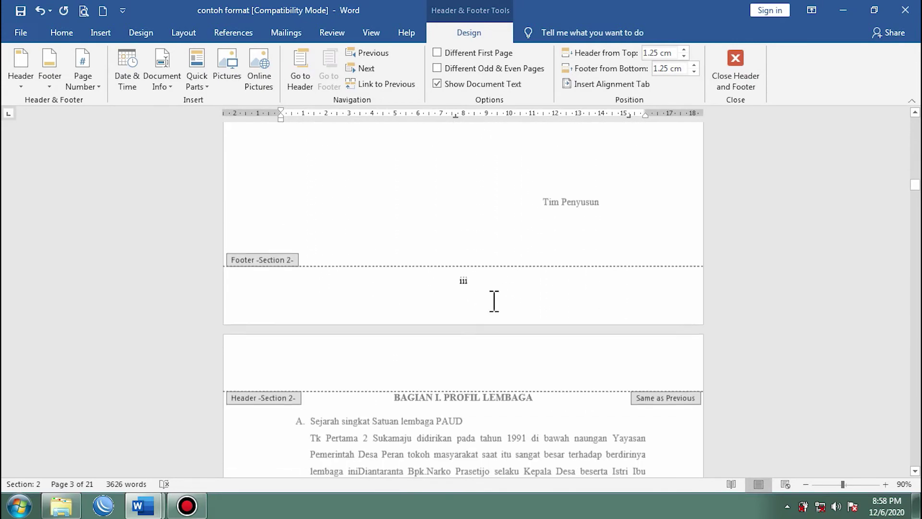
scroll(494, 301, down, 1)
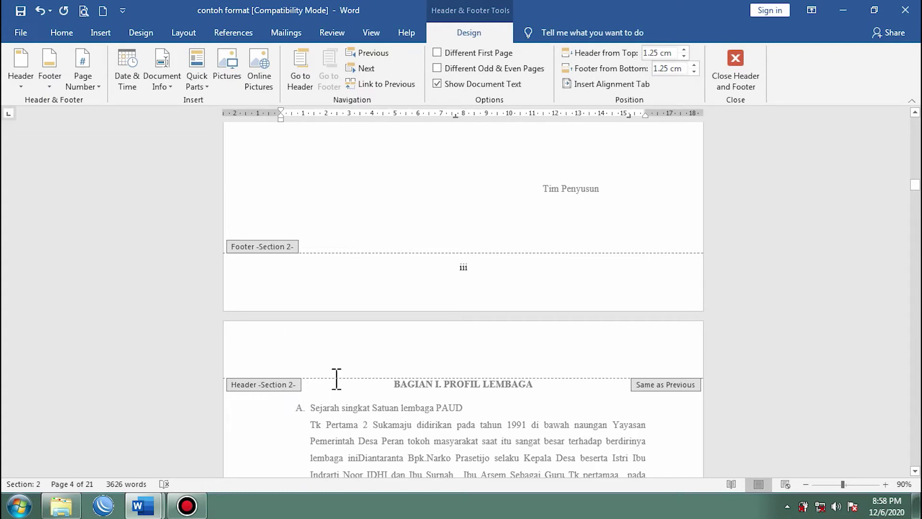
- Review the section labels and footer numbers again from the cover through BAGIAN I to the Tugas Pokok dan Fungsi Kepengurusan page
scroll(336, 379, up, 20)
scroll(344, 372, up, 20)
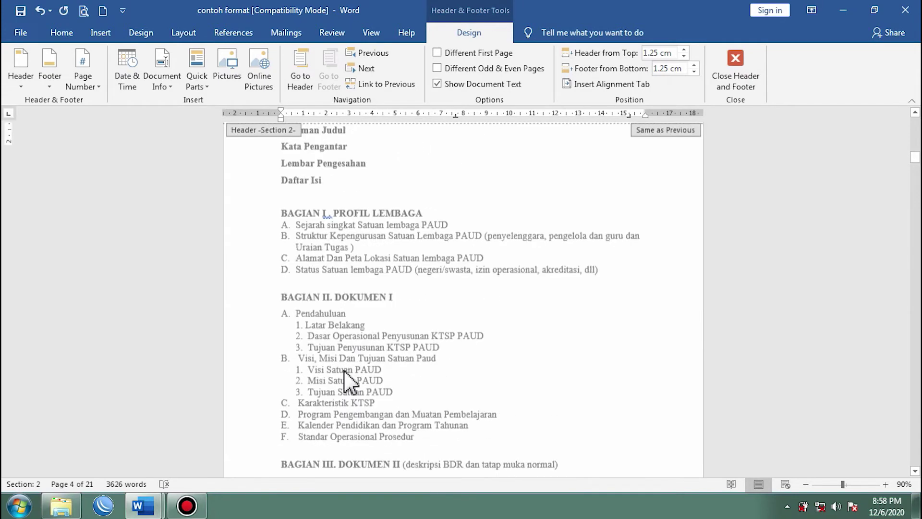
scroll(346, 379, up, 12)
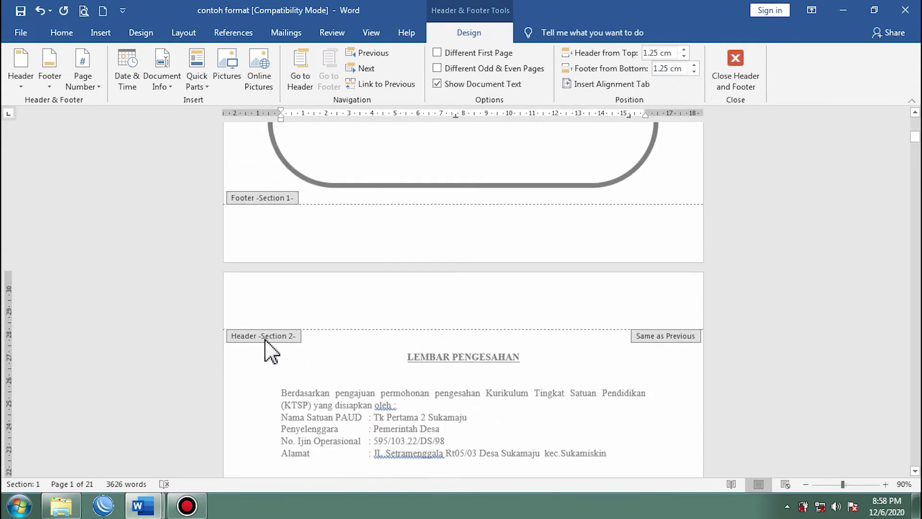
scroll(445, 288, up, 15)
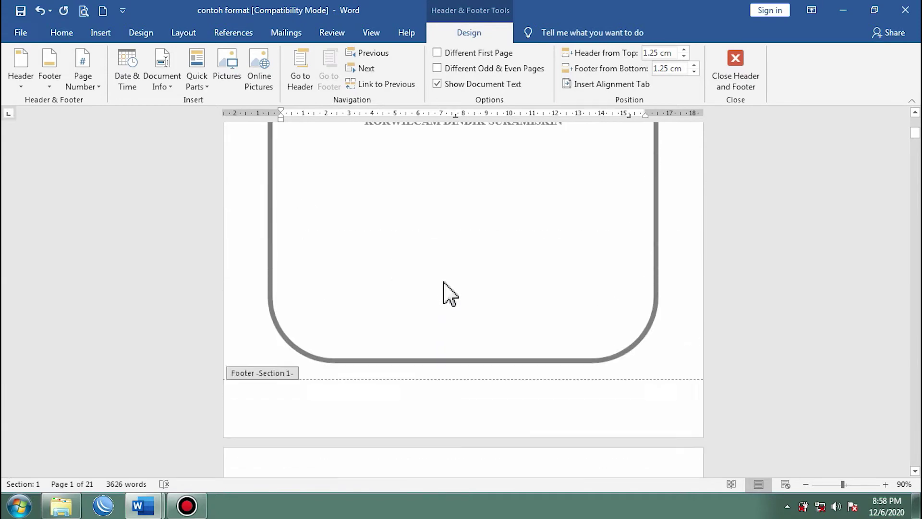
scroll(449, 295, up, 2)
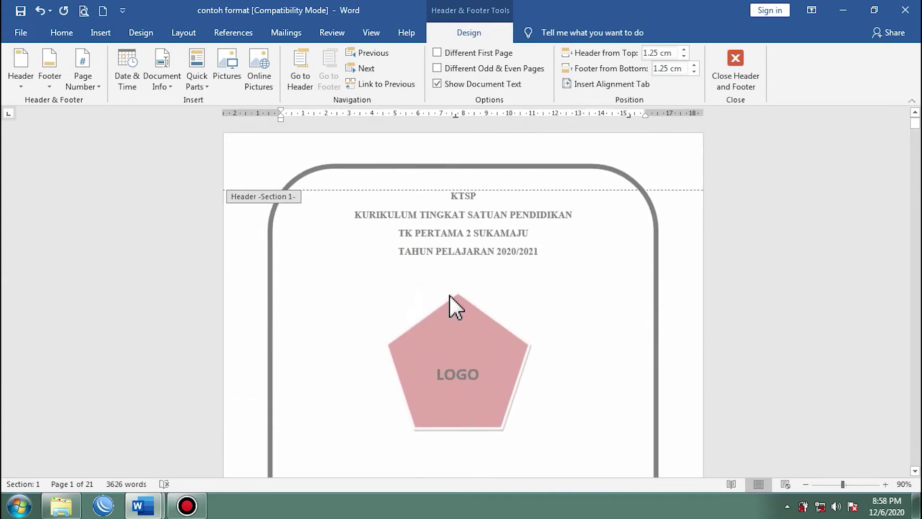
scroll(450, 295, down, 7)
scroll(459, 308, down, 9)
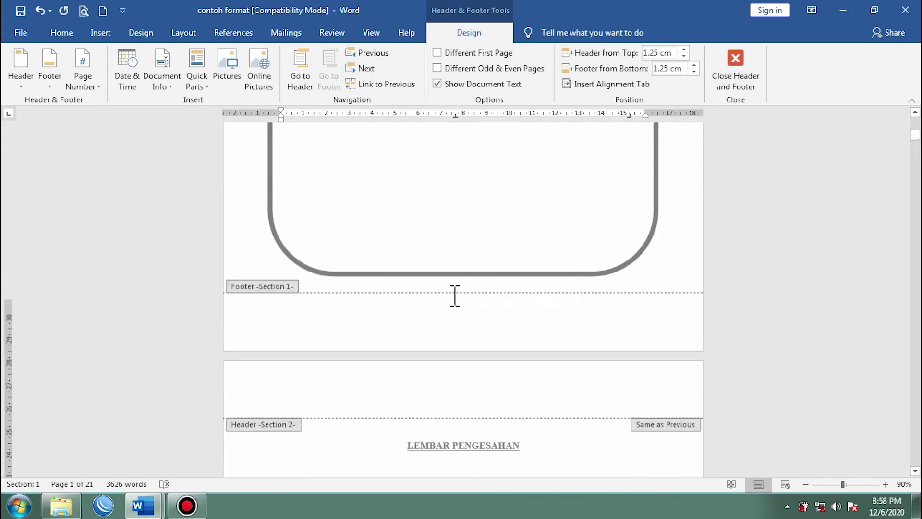
scroll(458, 307, down, 15)
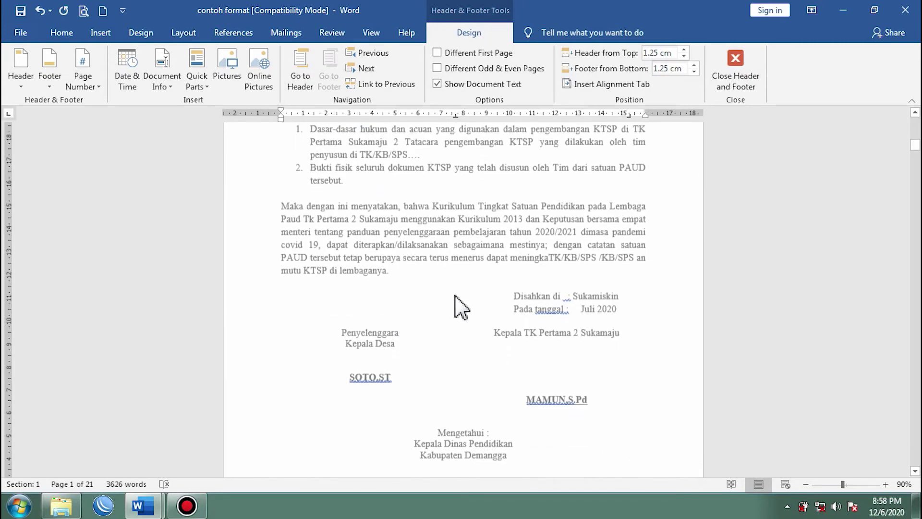
scroll(475, 333, down, 15)
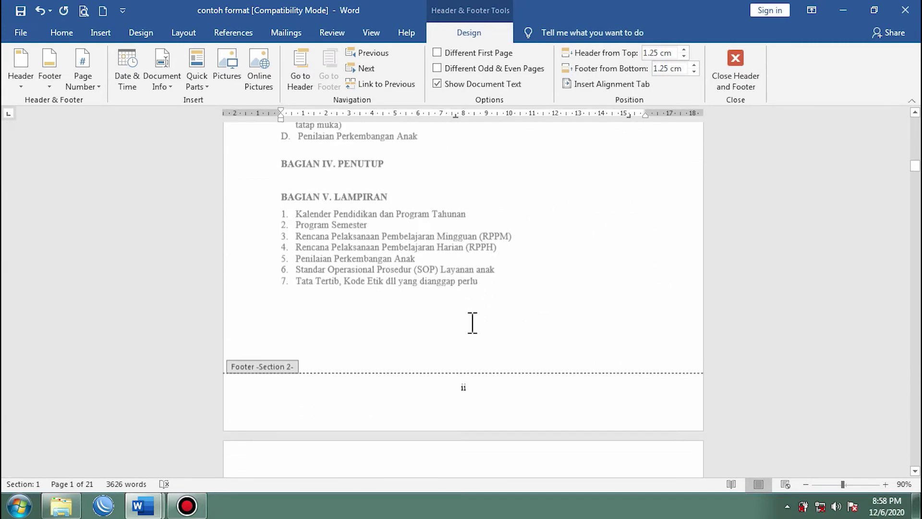
scroll(474, 334, down, 15)
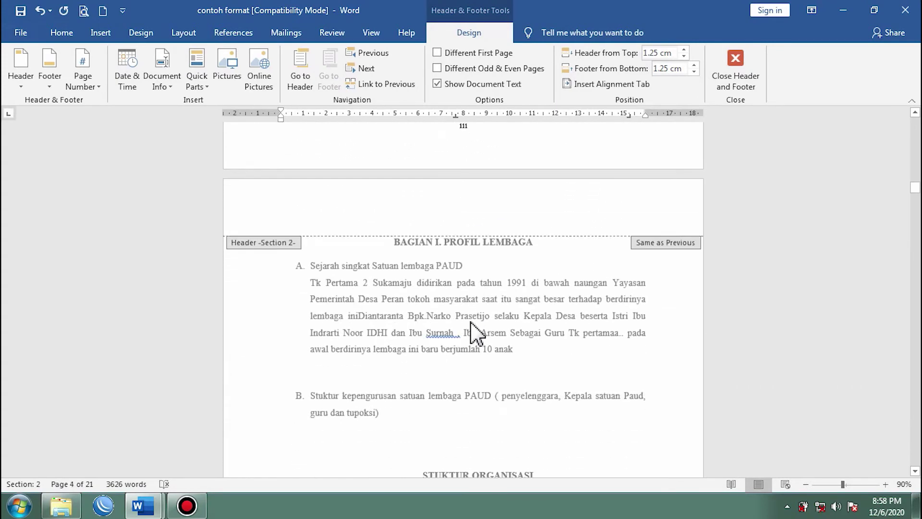
scroll(475, 334, down, 15)
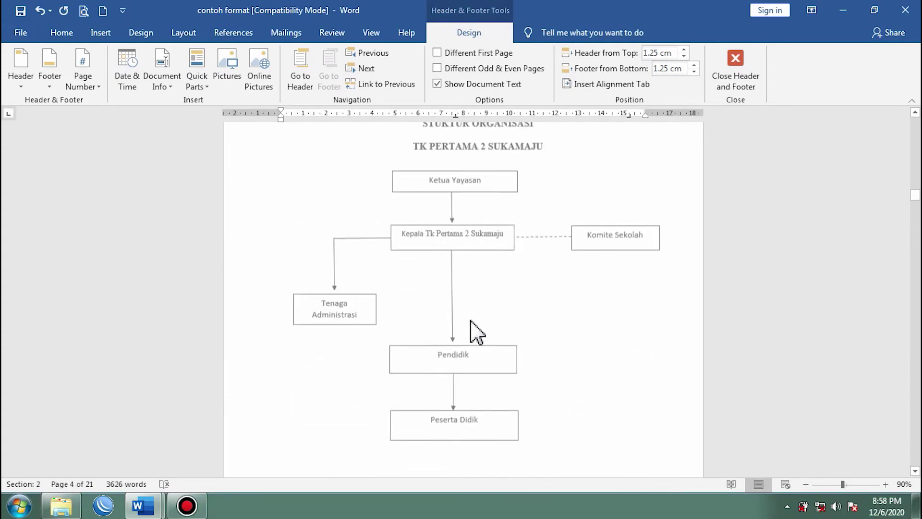
scroll(471, 321, down, 3)
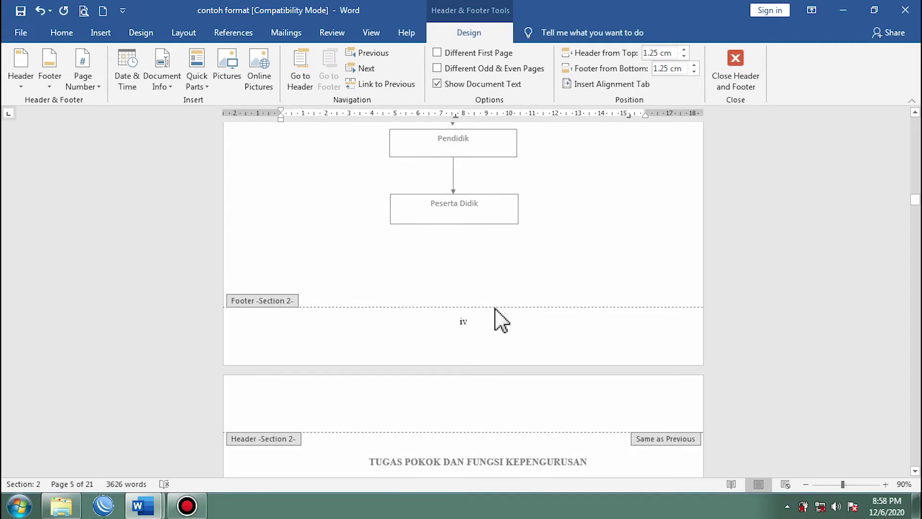
scroll(484, 321, down, 15)
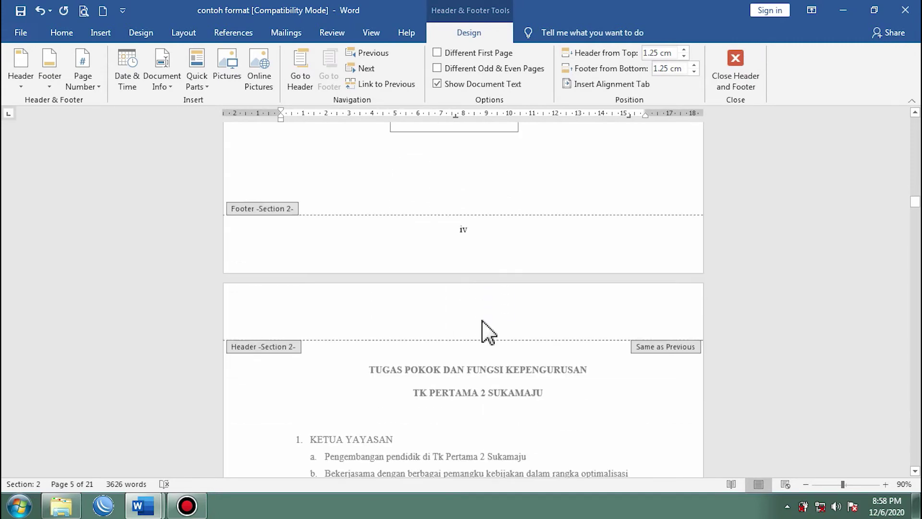
- Examine the footer numbers and section labels on the last BAGIAN I page and the first BAGIAN II page
scroll(487, 331, down, 8)
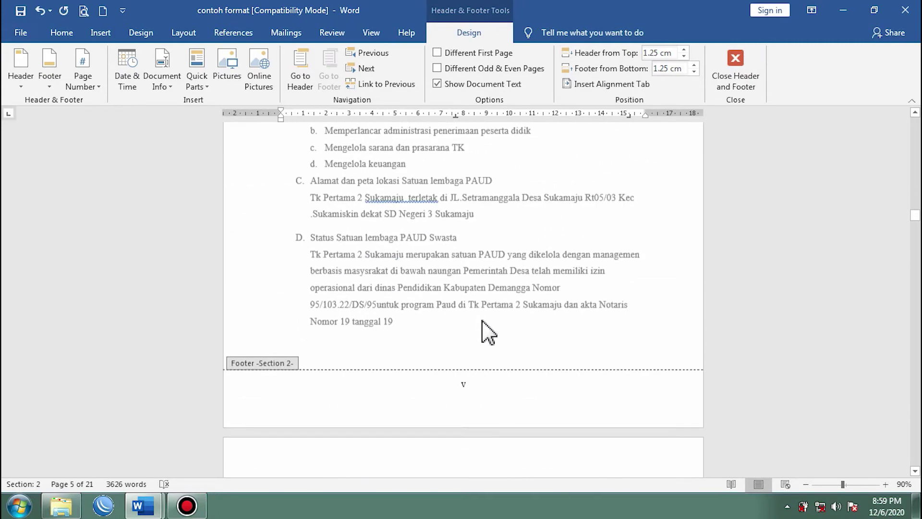
scroll(472, 325, down, 4)
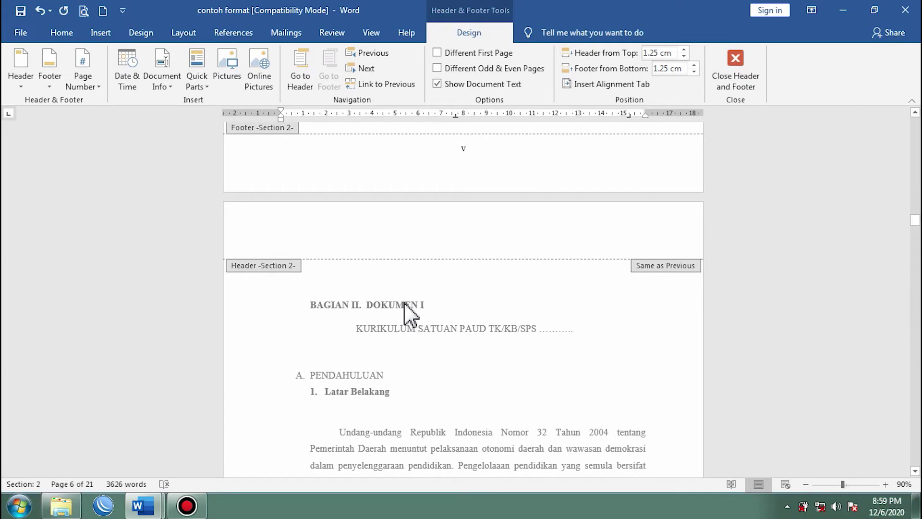
scroll(423, 307, down, 8)
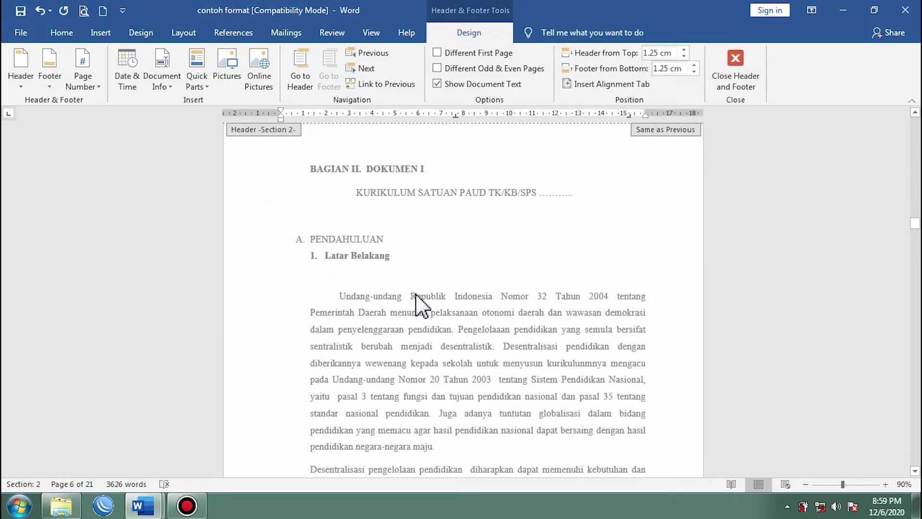
scroll(427, 307, down, 7)
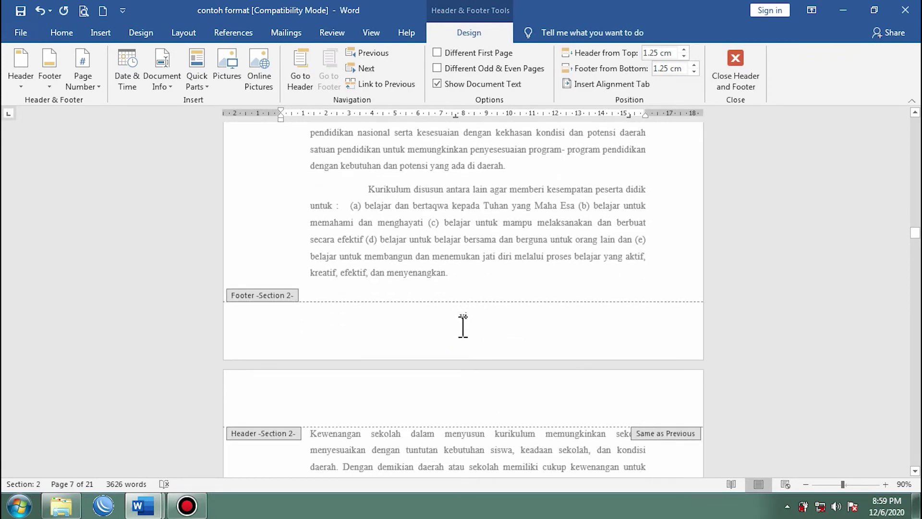
scroll(472, 329, up, 12)
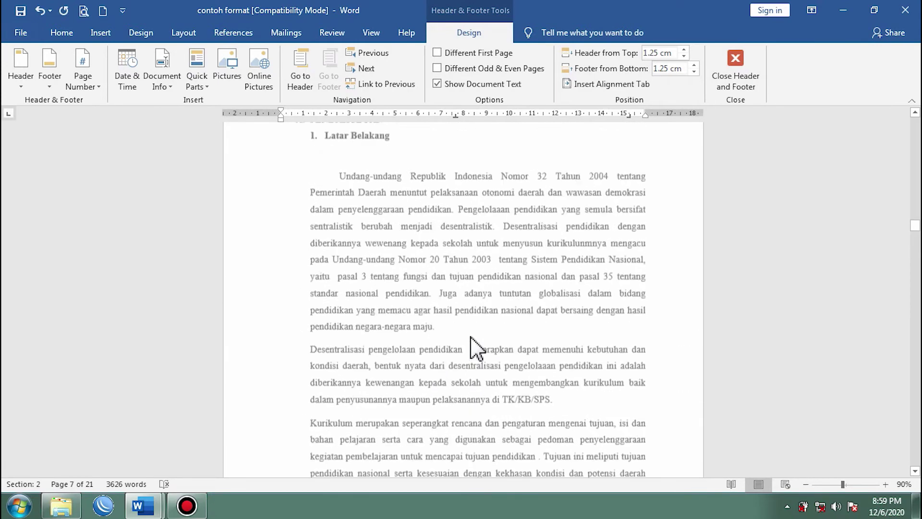
scroll(473, 337, up, 3)
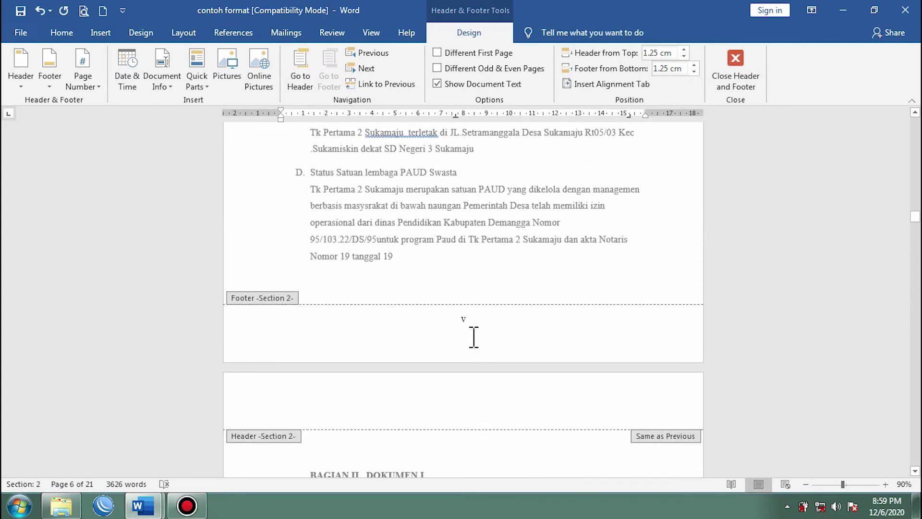
scroll(474, 336, down, 11)
scroll(480, 365, down, 7)
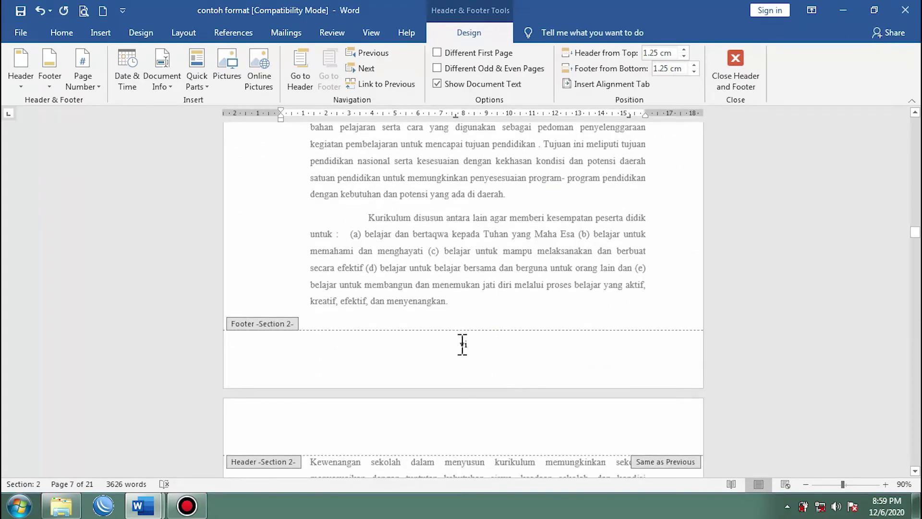
click(471, 344)
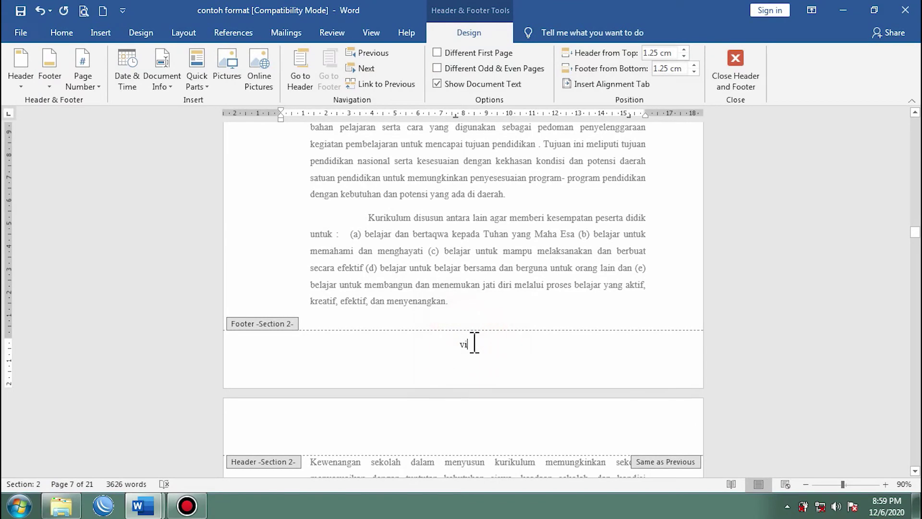
scroll(477, 346, up, 15)
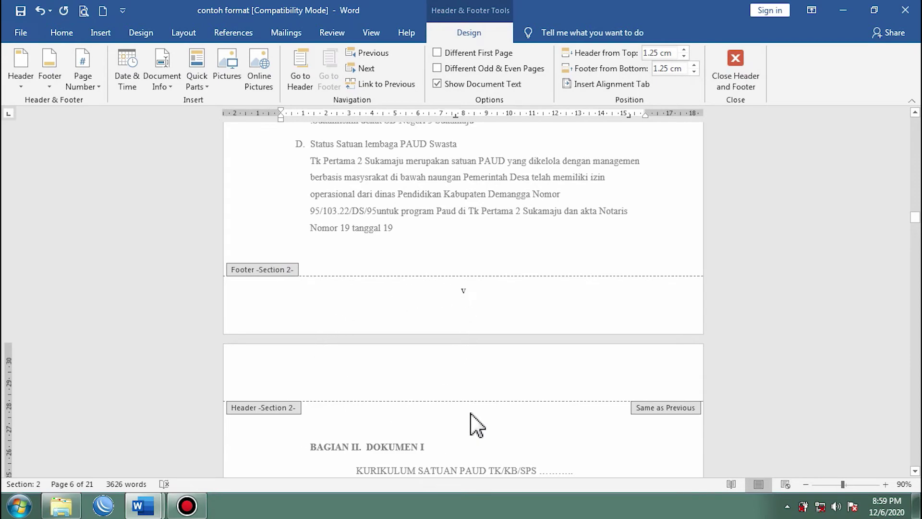
scroll(469, 432, down, 5)
scroll(469, 432, down, 8)
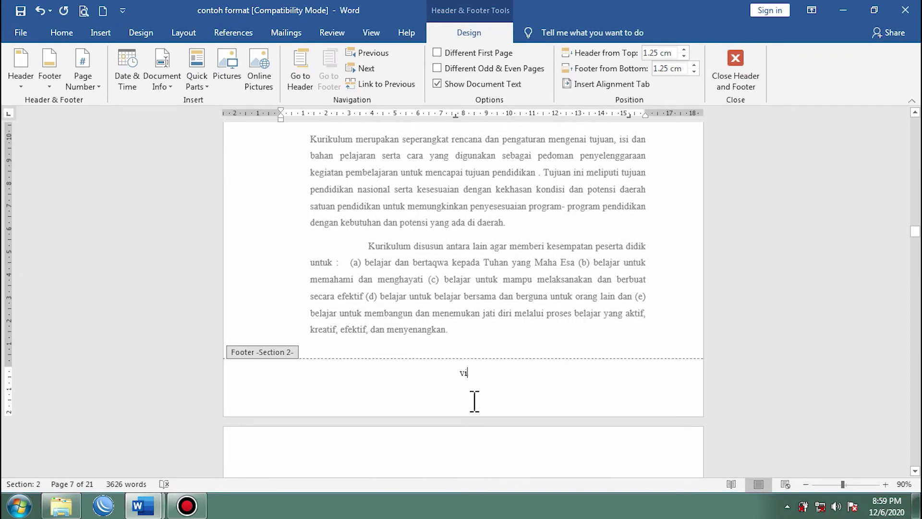
scroll(474, 401, up, 13)
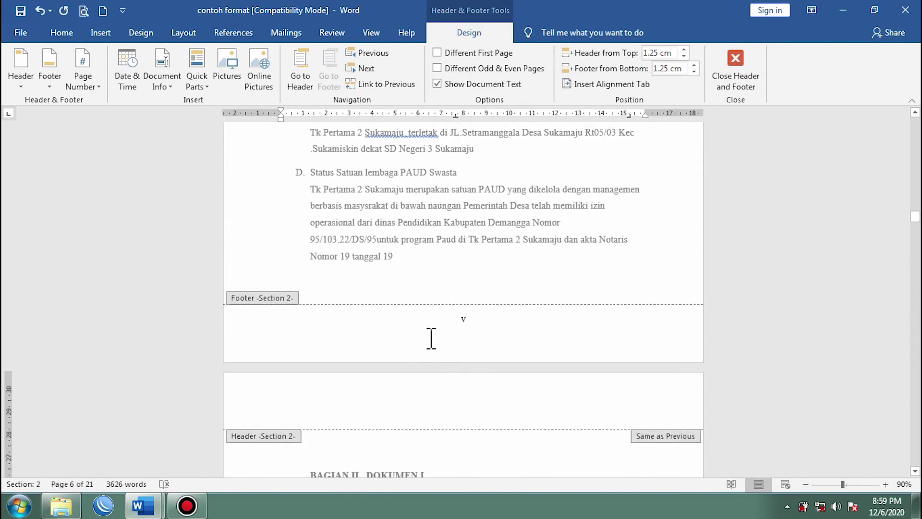
- Insert a Next Page section break after the last text line before BAGIAN II and check the section number on both sides
click(477, 259)
click(473, 259)
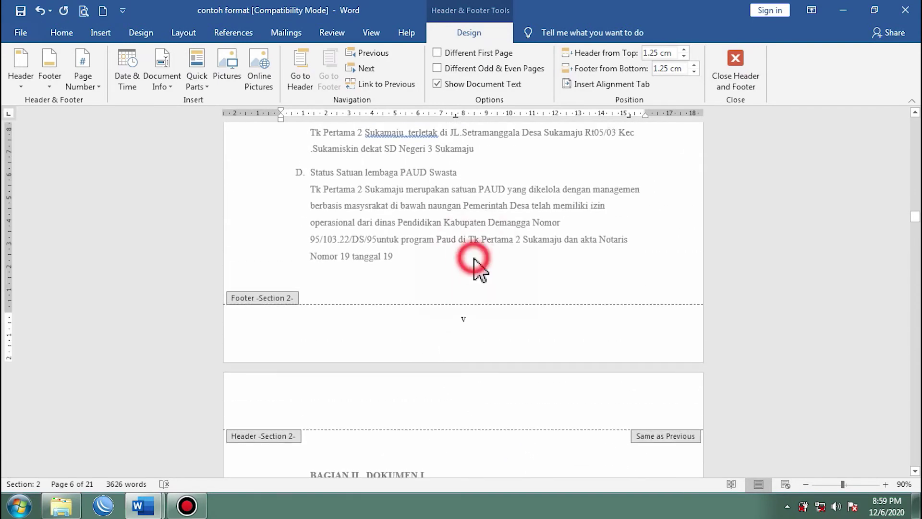
click(415, 256)
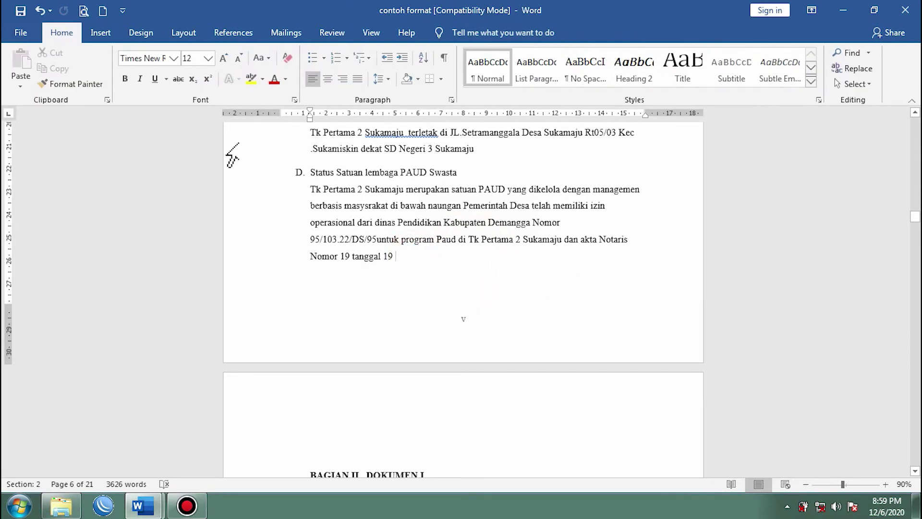
click(101, 34)
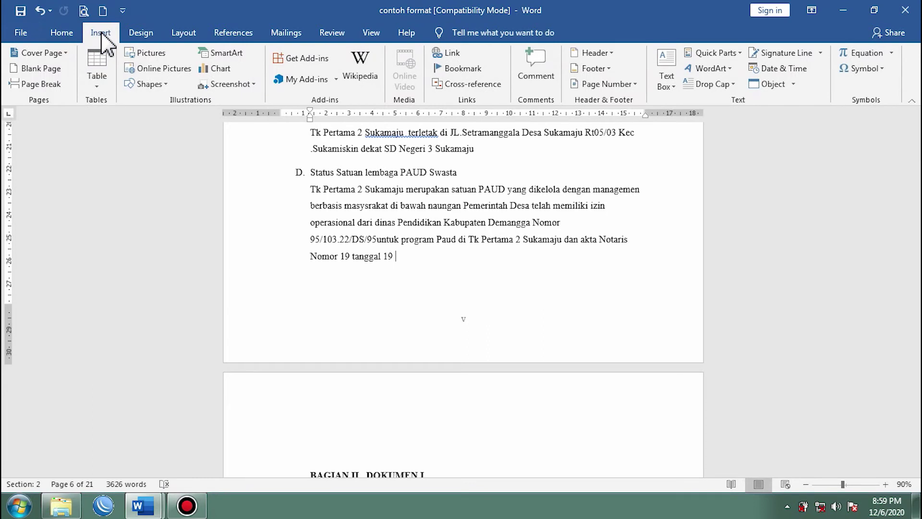
click(186, 37)
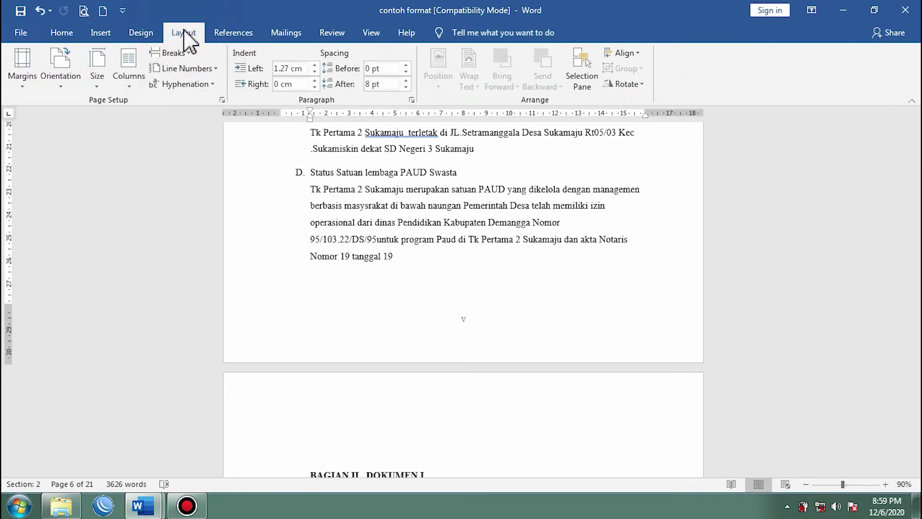
click(174, 53)
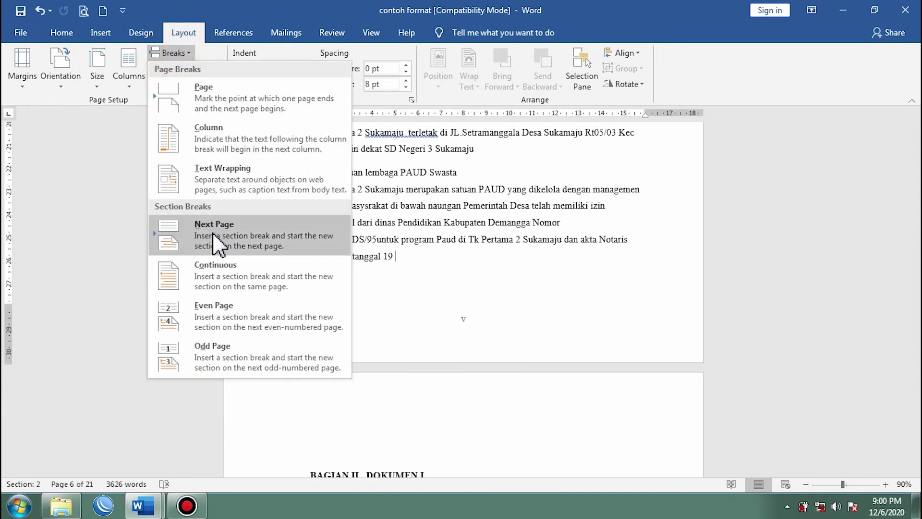
click(216, 245)
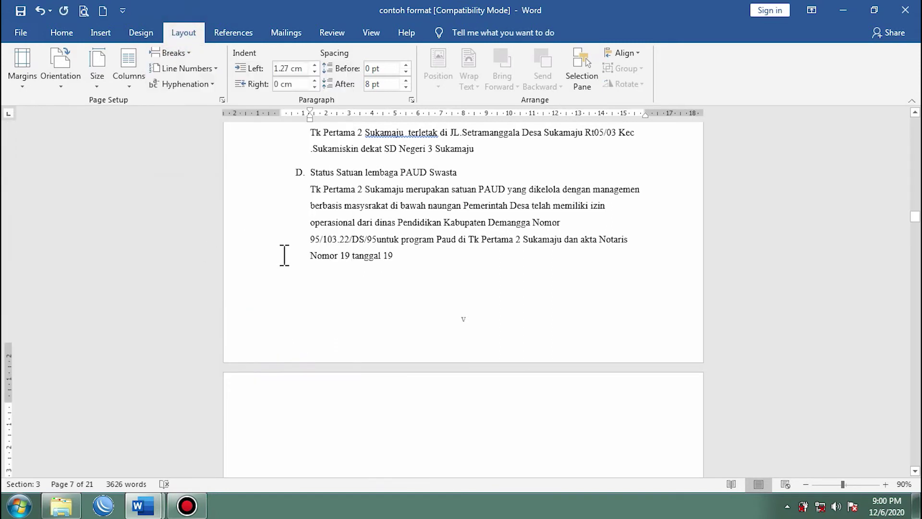
scroll(284, 255, down, 3)
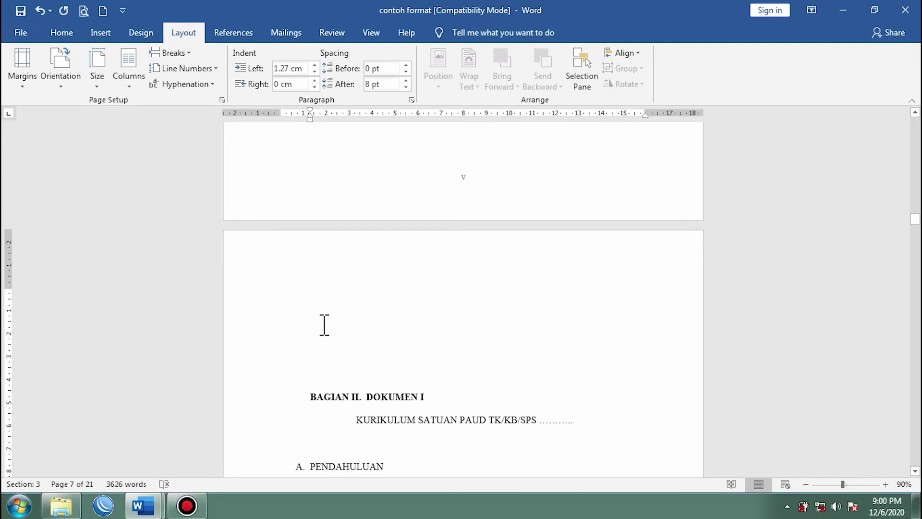
click(317, 308)
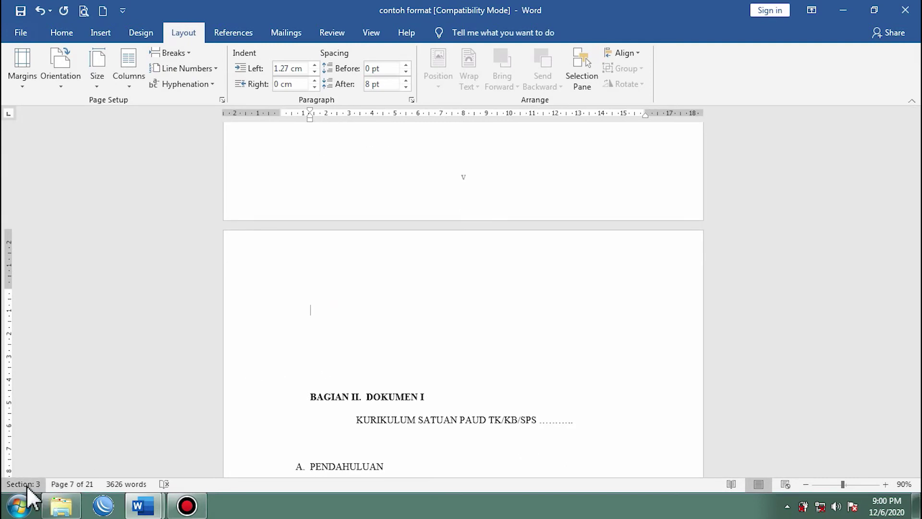
scroll(281, 362, up, 3)
click(412, 287)
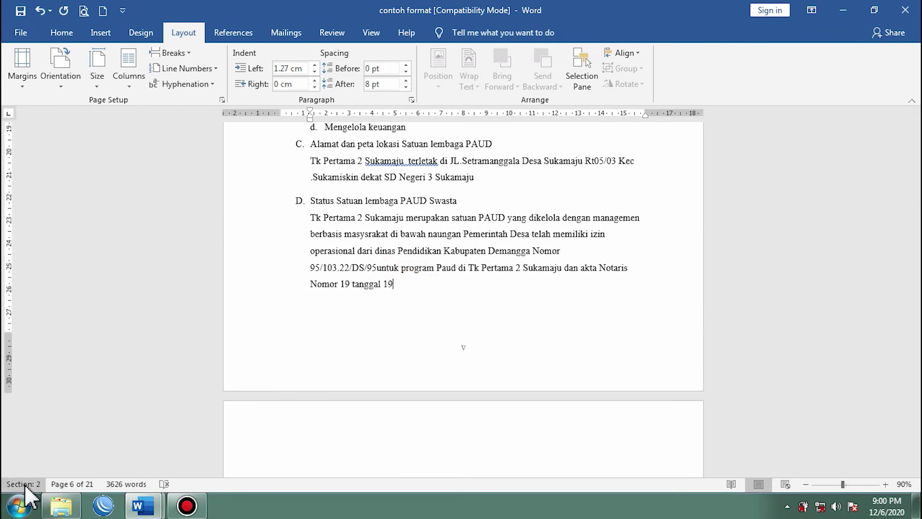
- Delete the empty lines above the BAGIAN II. DOKUMEN I heading at the start of the new section
scroll(231, 446, down, 4)
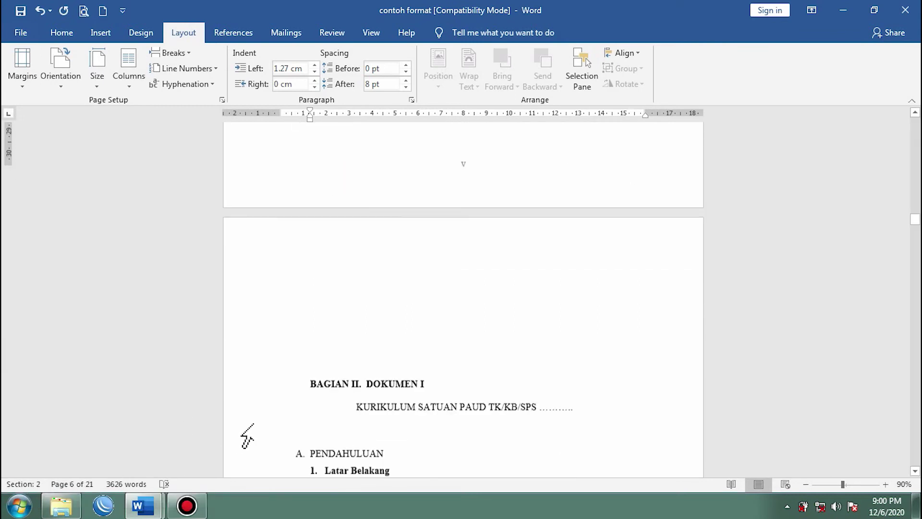
click(306, 321)
key(BackSpace)
key(BackSpace)
key(BackSpace)
key(BackSpace)
key(BackSpace)
key(BackSpace)
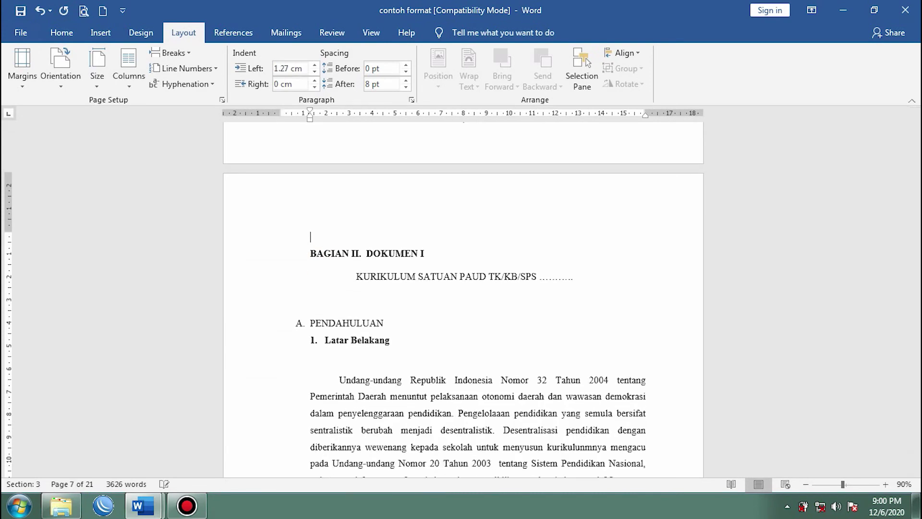
key(BackSpace)
key(BackSpace)
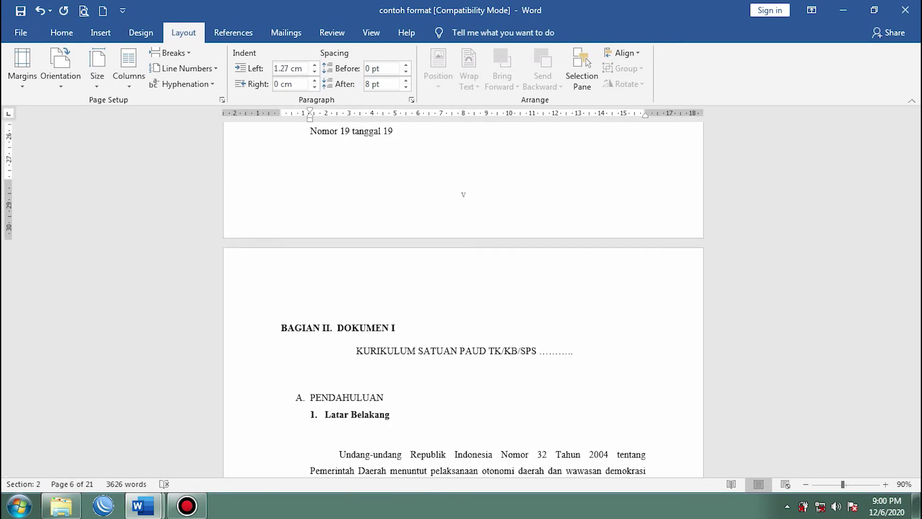
- Remove the remaining empty line above the BAGIAN II. DOKUMEN I heading and indent the heading's first line again
click(284, 303)
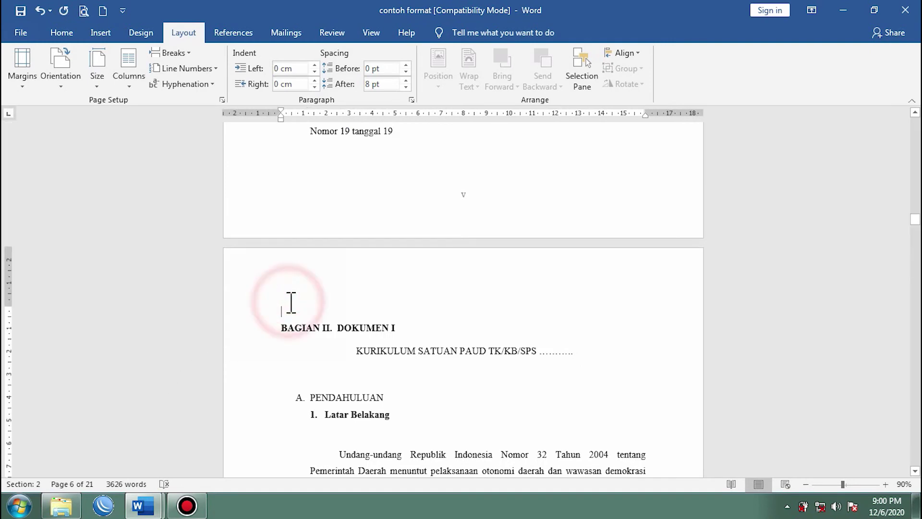
key(BackSpace)
key(BackSpace)
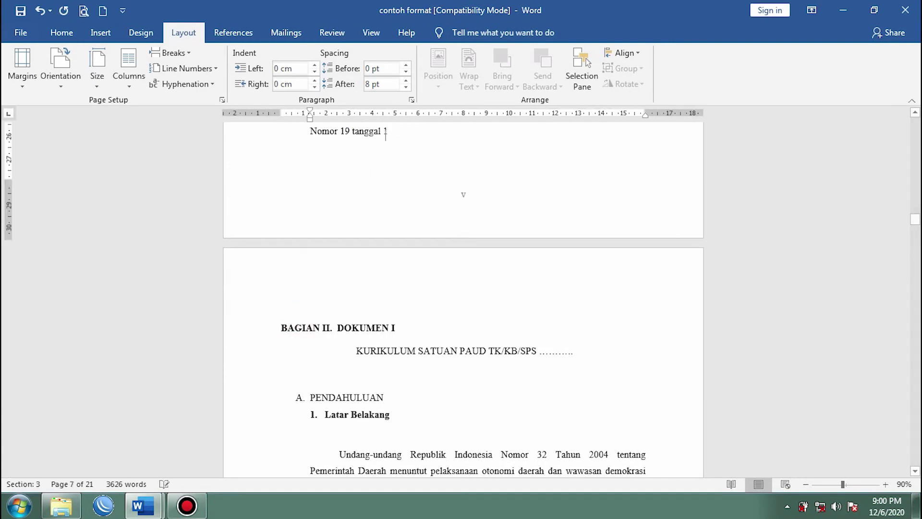
click(280, 336)
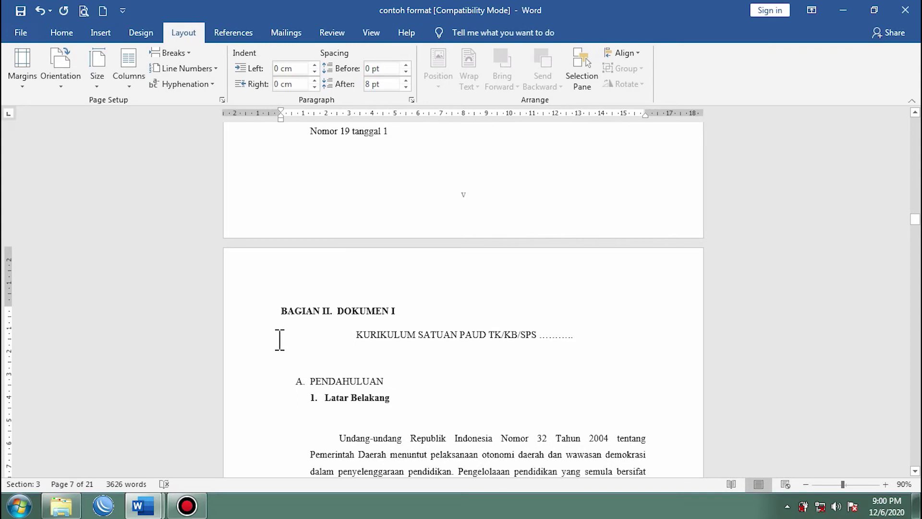
key(Tab)
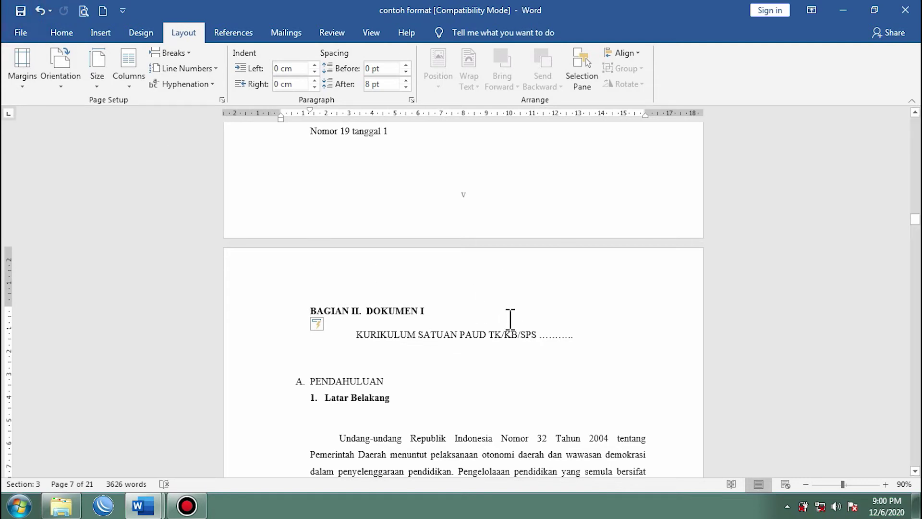
- Open the footer on the first BAGIAN II page and set its page number format to 1, 2, 3, ...
scroll(511, 319, down, 10)
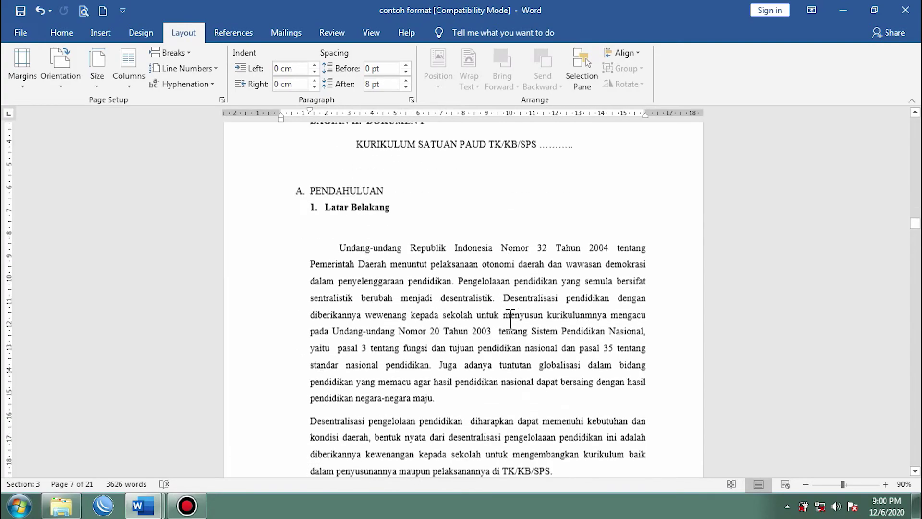
double_click(474, 336)
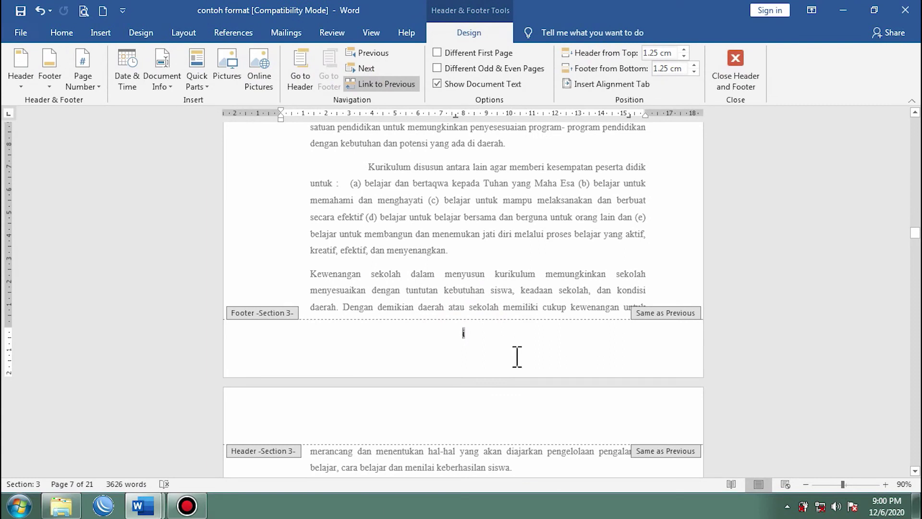
scroll(517, 357, up, 1)
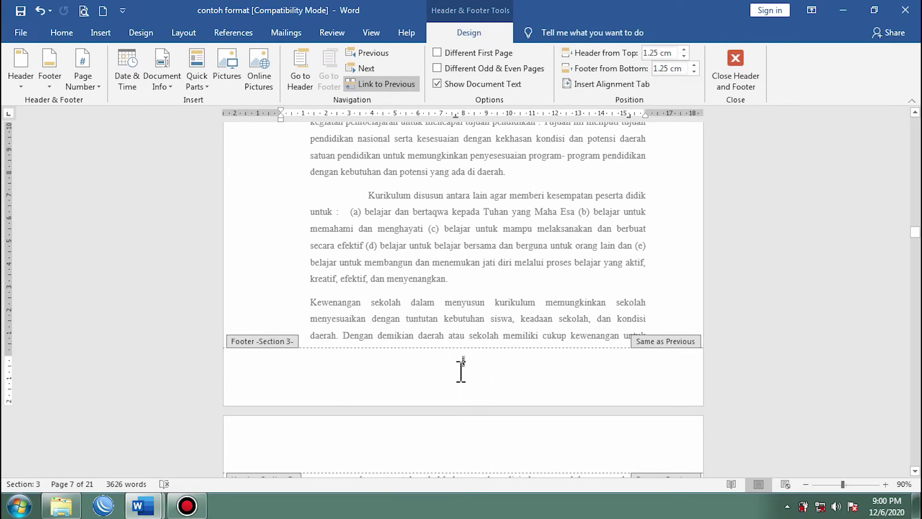
double_click(490, 304)
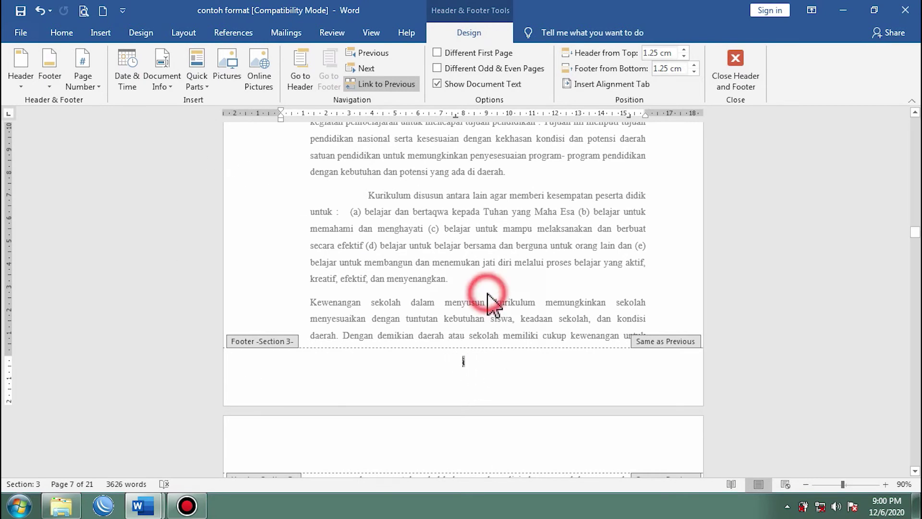
double_click(465, 364)
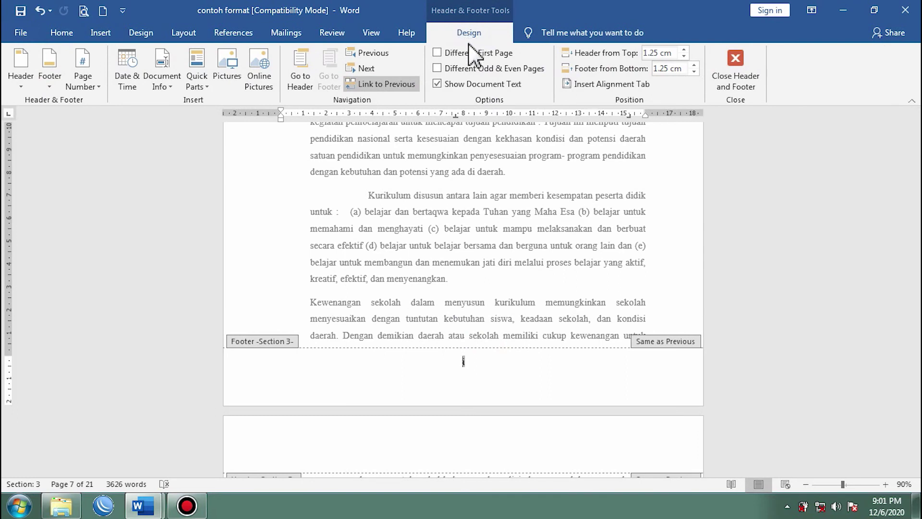
click(90, 83)
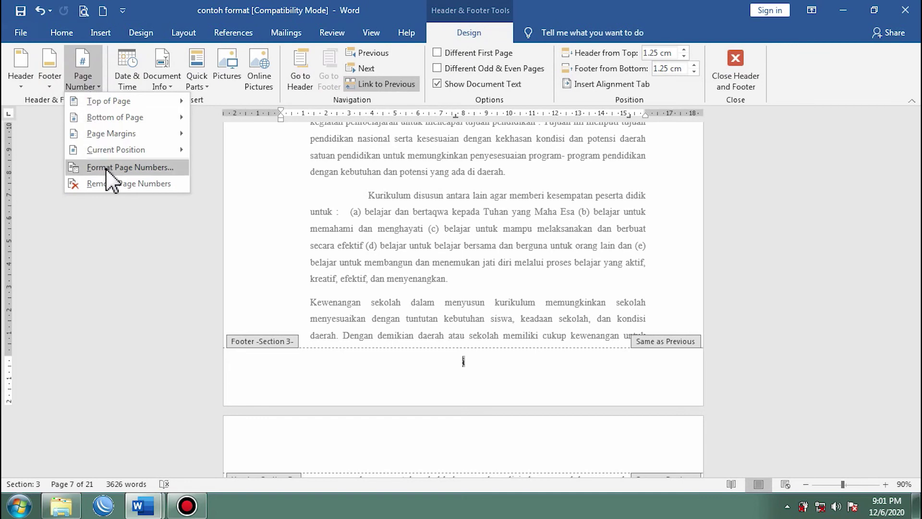
click(107, 168)
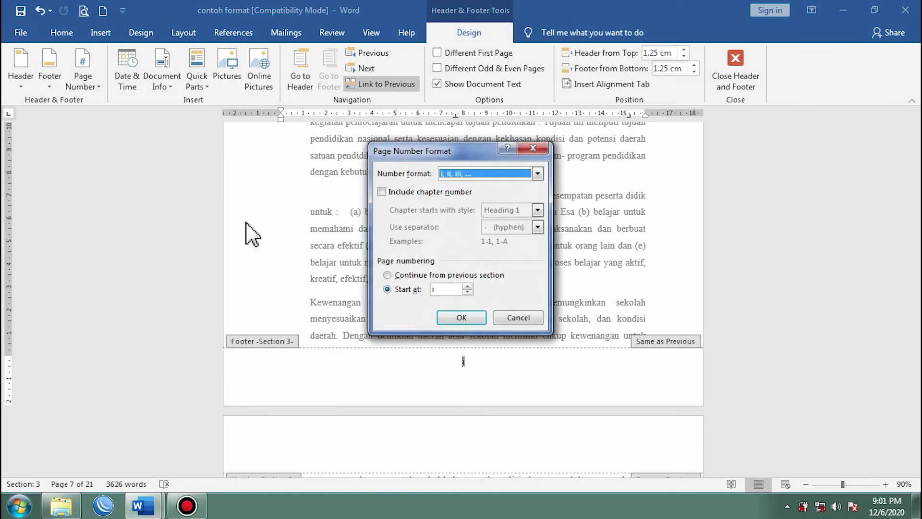
click(538, 174)
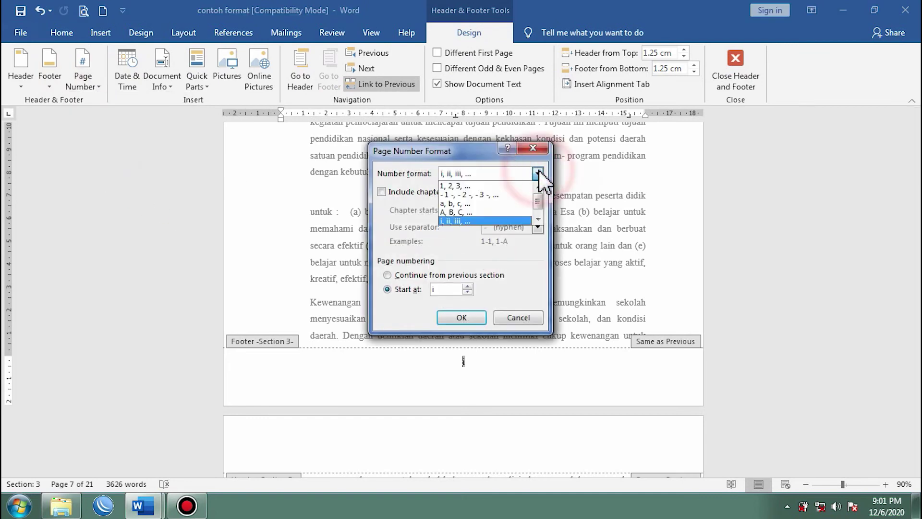
click(454, 186)
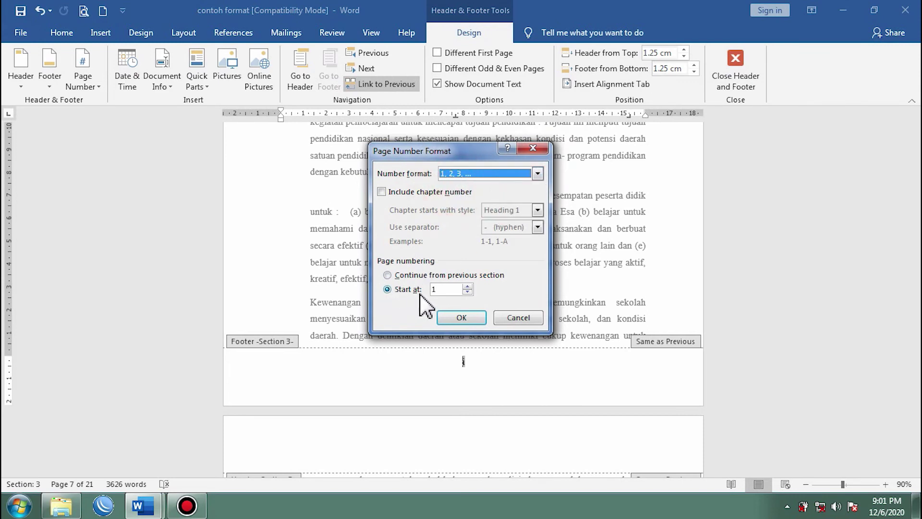
click(460, 318)
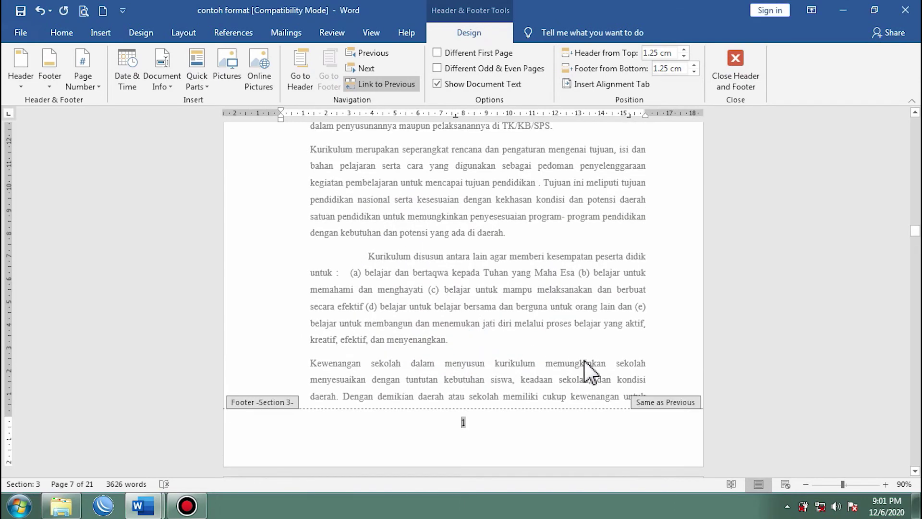
- Examine the footer numbers on the BAGIAN II pages and the pages that follow
scroll(538, 391, down, 10)
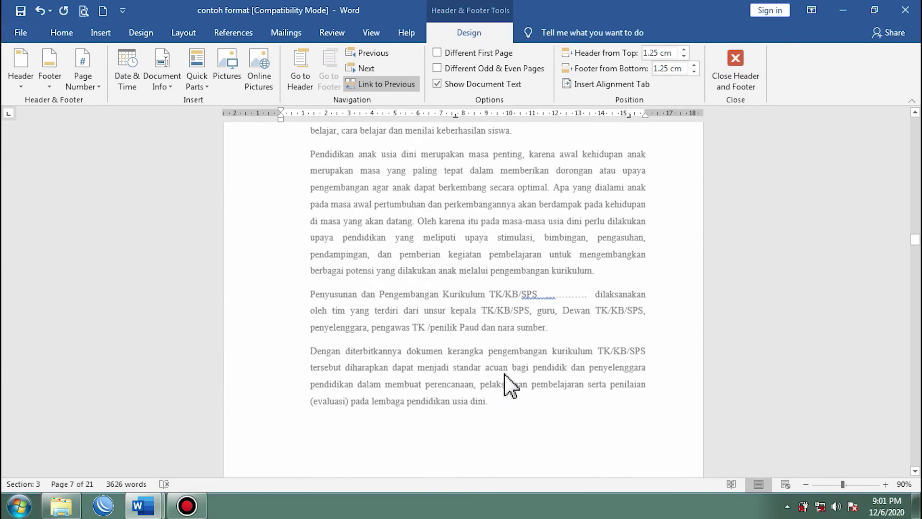
scroll(510, 385, down, 5)
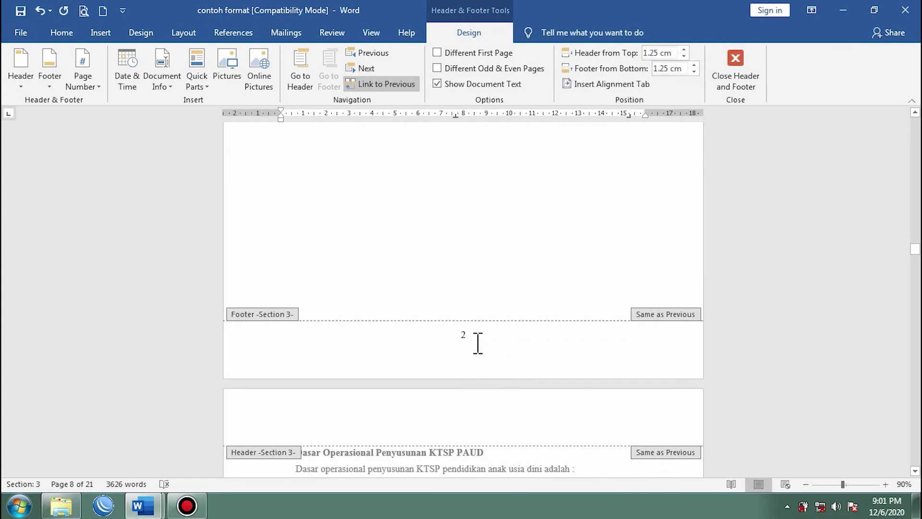
scroll(478, 343, down, 12)
scroll(481, 347, up, 15)
scroll(492, 363, up, 15)
scroll(478, 353, up, 2)
scroll(480, 335, down, 6)
- Unlink the Section 3 footer on the first BAGIAN II page from the previous section
click(487, 310)
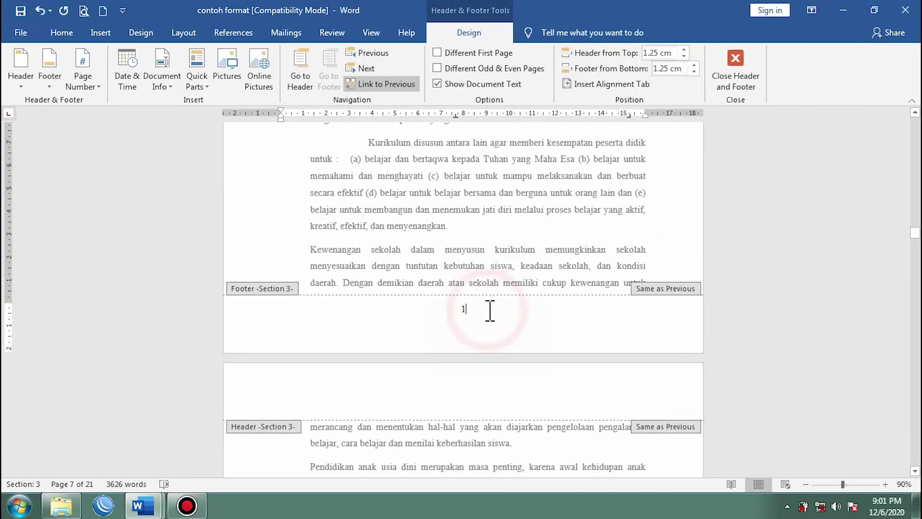
scroll(488, 321, up, 10)
scroll(487, 327, up, 5)
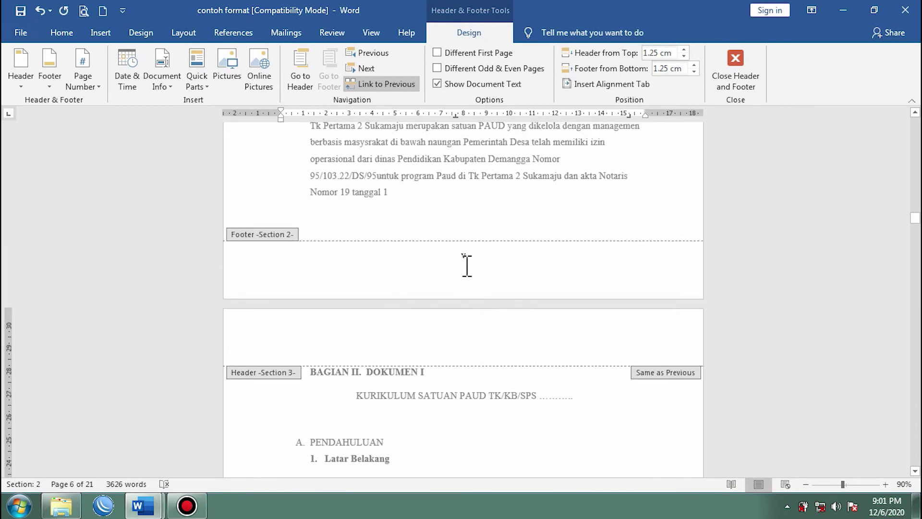
click(667, 377)
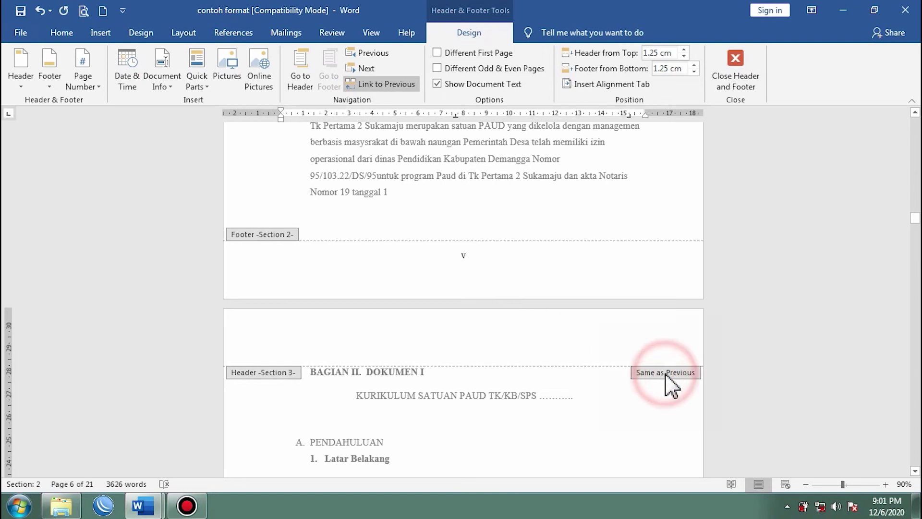
click(386, 84)
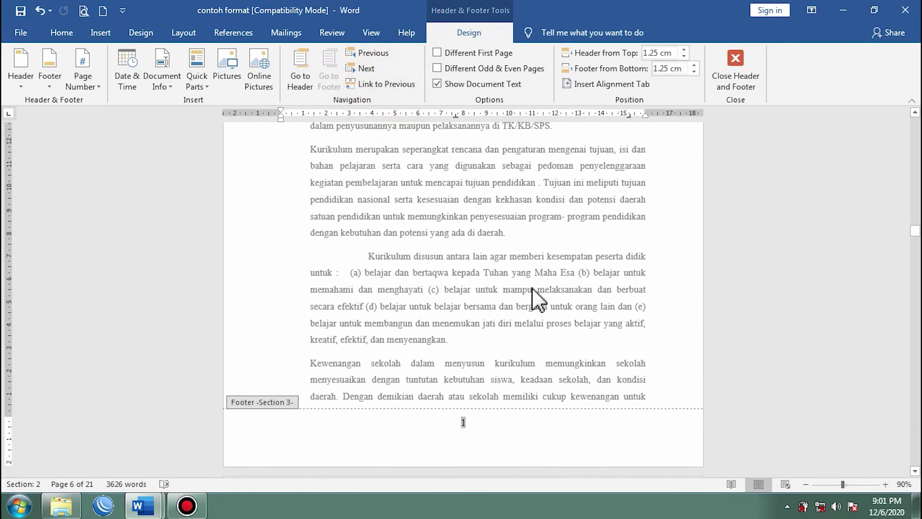
- Check the footer numbers from the last BAGIAN I page back to the cover and on the LEMBAR PENGESAHAN page
scroll(548, 332, up, 5)
scroll(553, 336, up, 5)
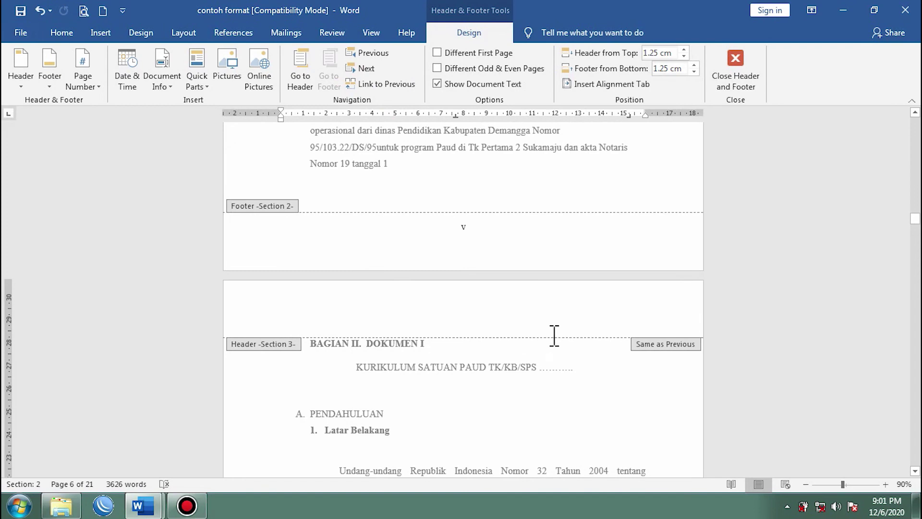
scroll(554, 336, up, 10)
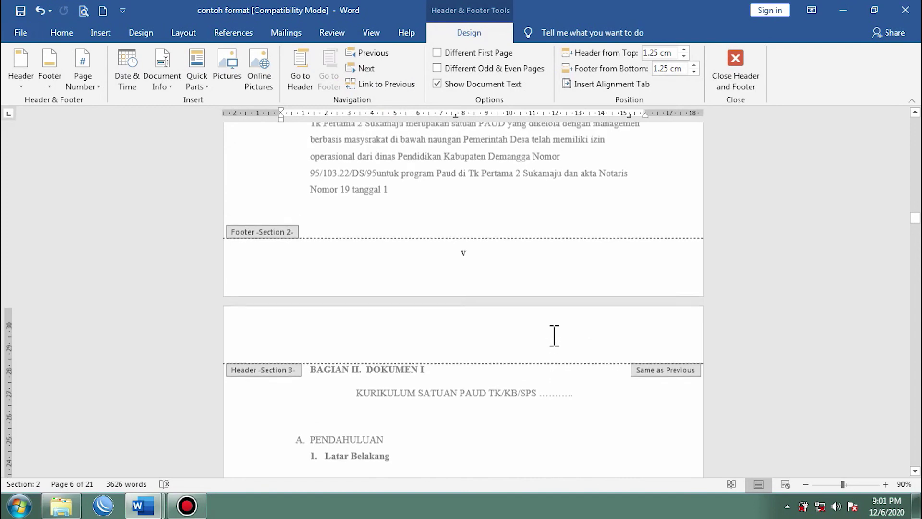
scroll(557, 344, up, 15)
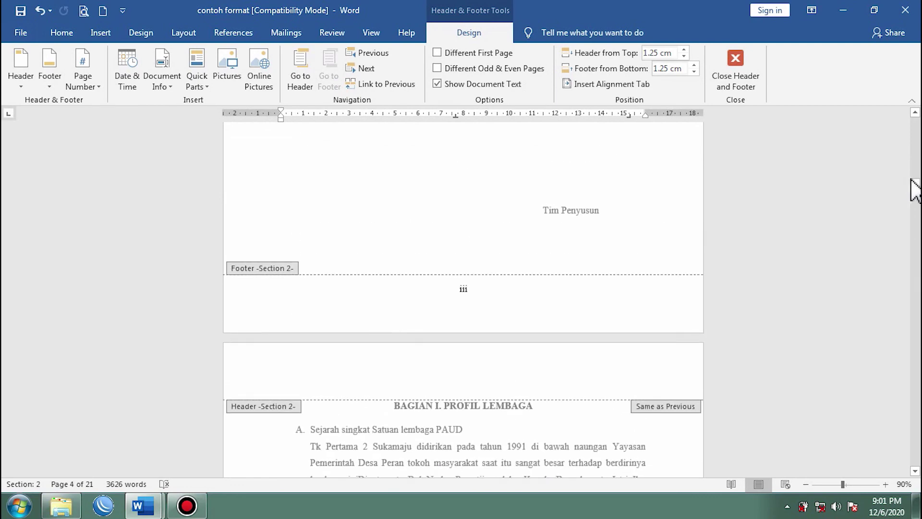
drag(909, 182, 912, 125)
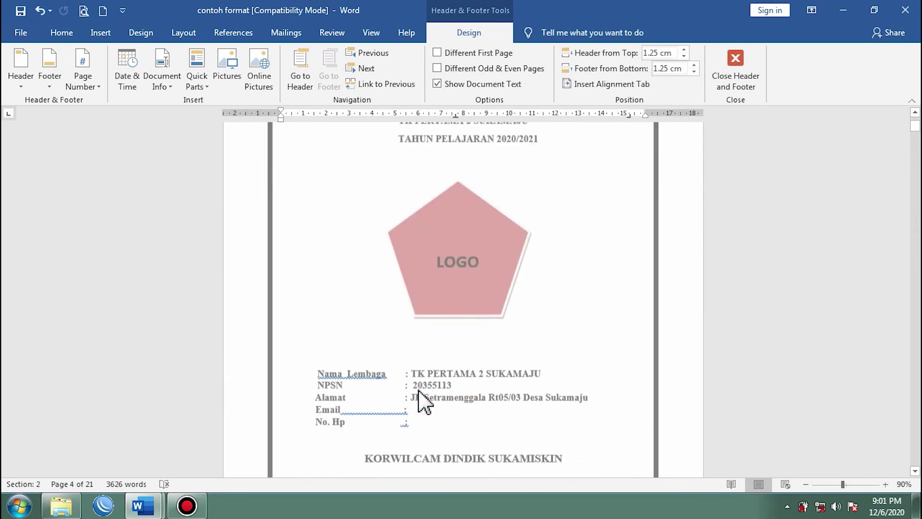
scroll(424, 402, down, 8)
click(473, 399)
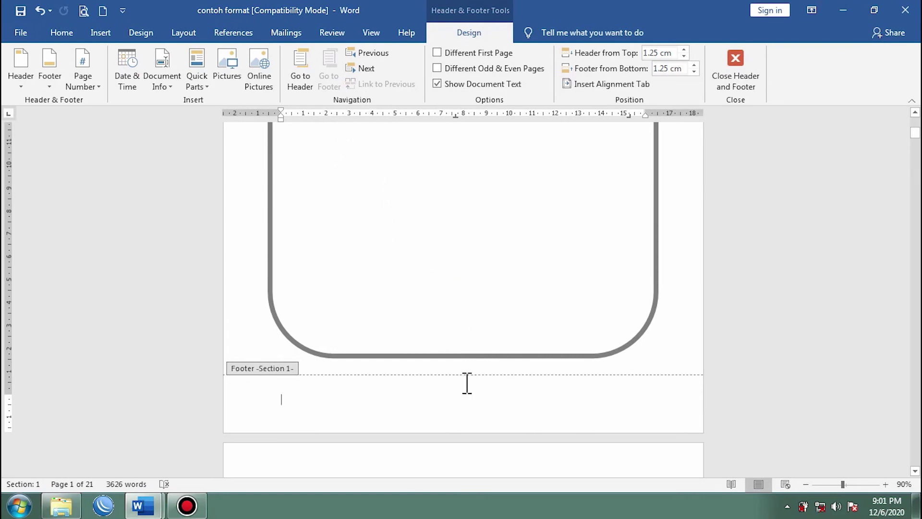
scroll(418, 183, down, 3)
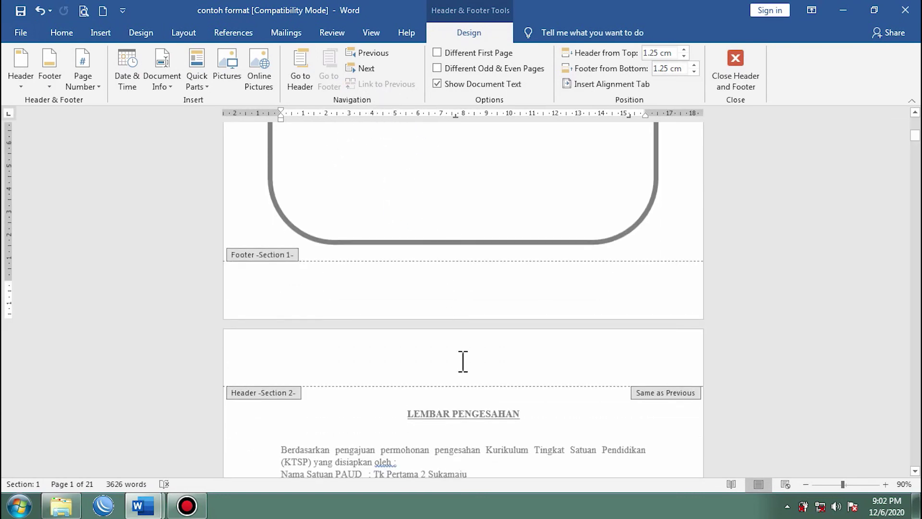
scroll(464, 358, down, 18)
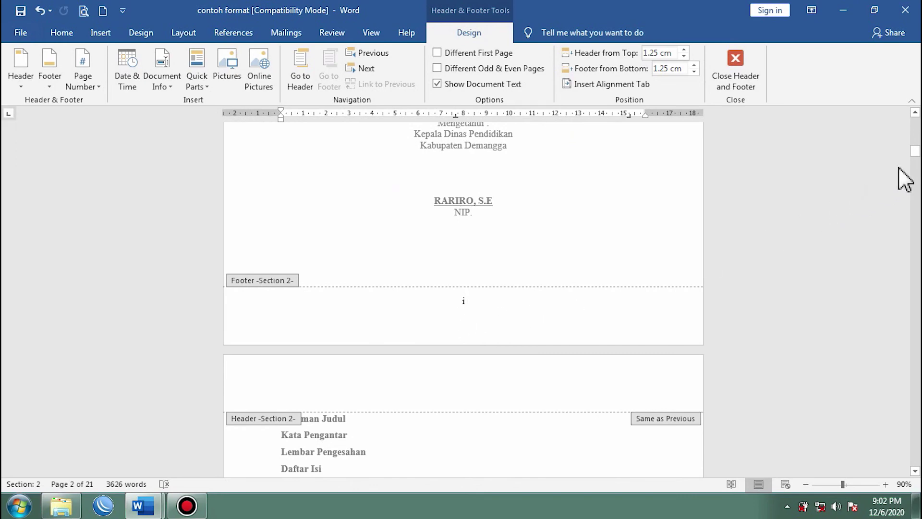
- Compare the footer numbers on the last BAGIAN I page and the first BAGIAN II page, and leave footer editing
drag(915, 152, 917, 220)
scroll(528, 302, up, 1)
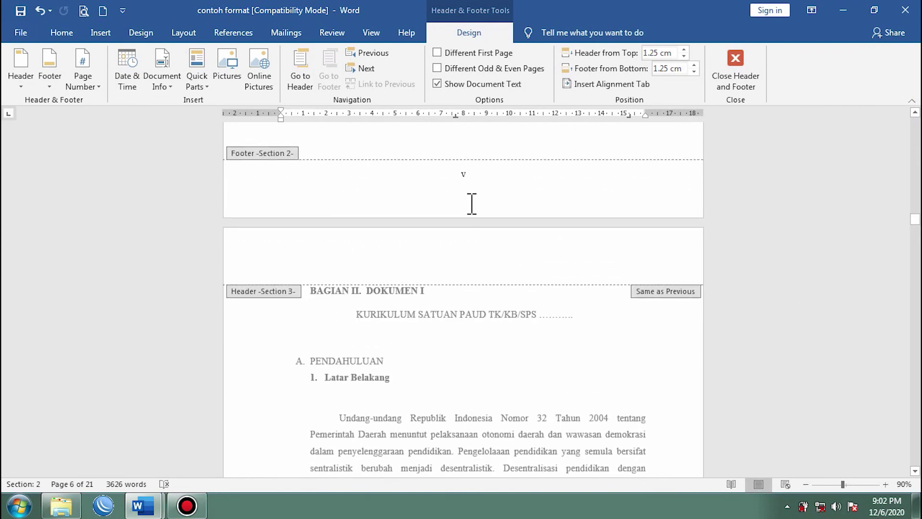
click(475, 180)
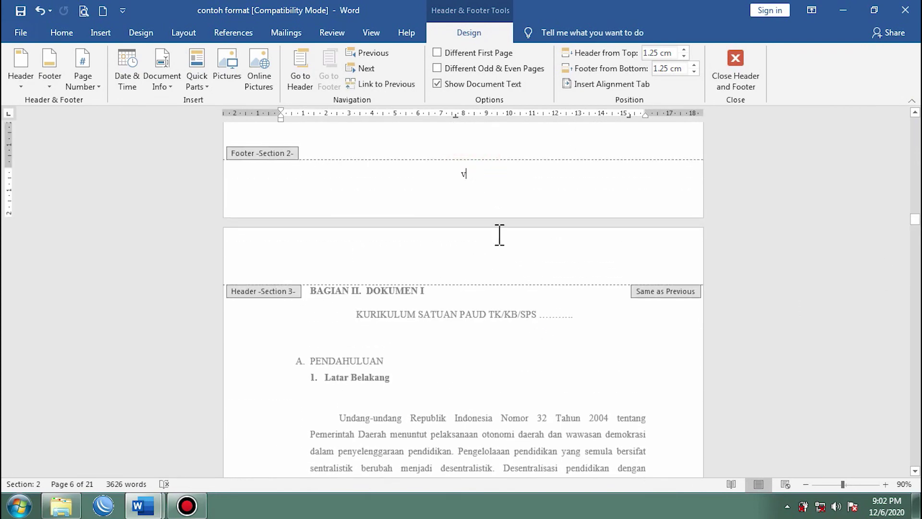
scroll(500, 237, down, 10)
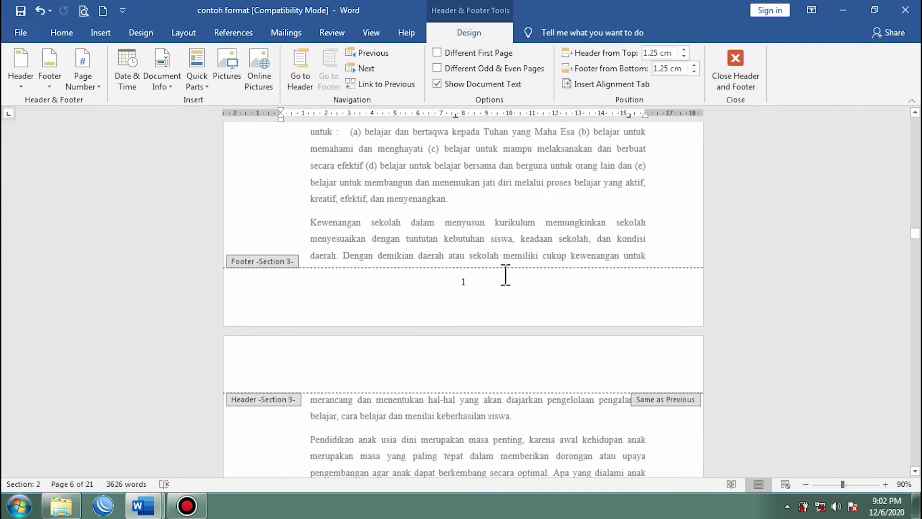
click(475, 232)
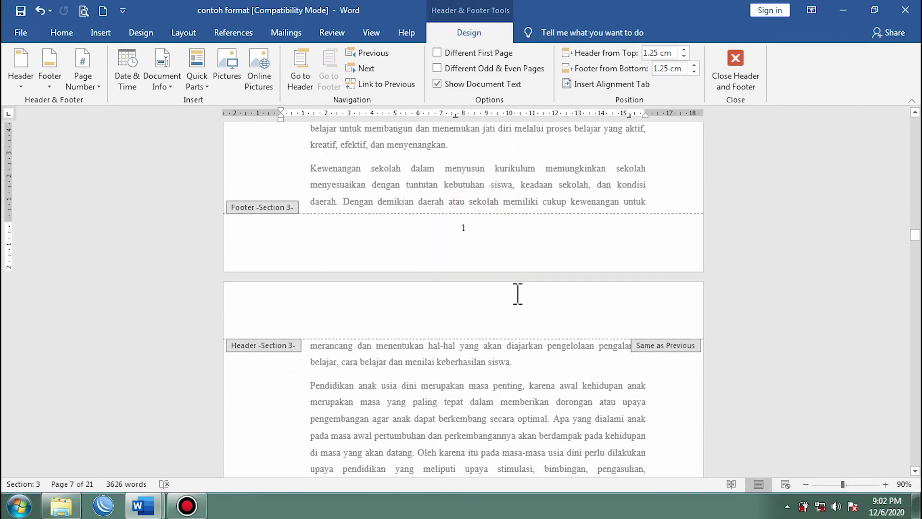
scroll(518, 294, up, 3)
double_click(531, 255)
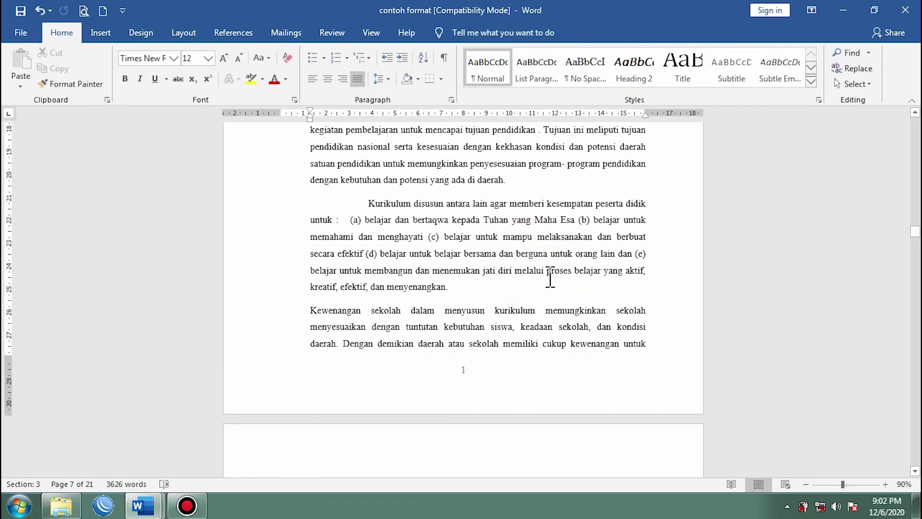
- Review the page numbers in the normal document view from the BAGIAN II heading back to BAGIAN I. PROFIL LEMBAGA
scroll(550, 276, up, 10)
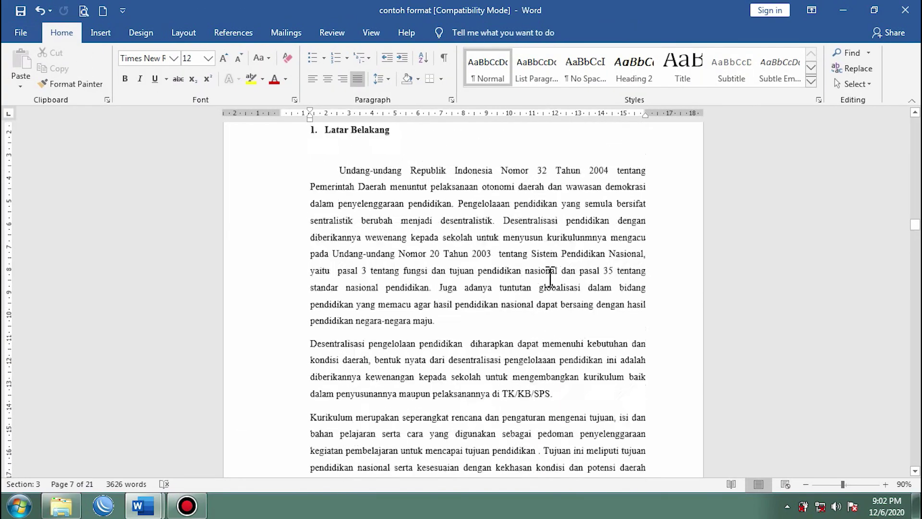
scroll(550, 276, up, 1)
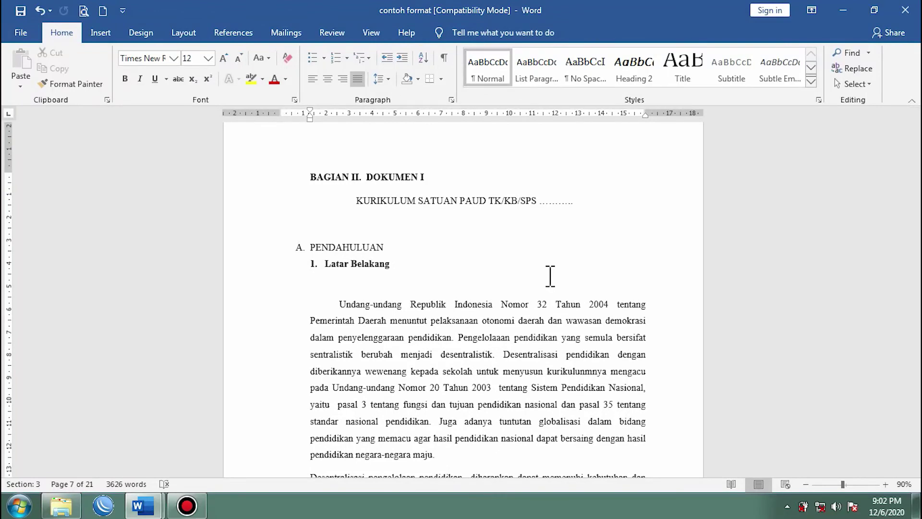
scroll(550, 277, up, 12)
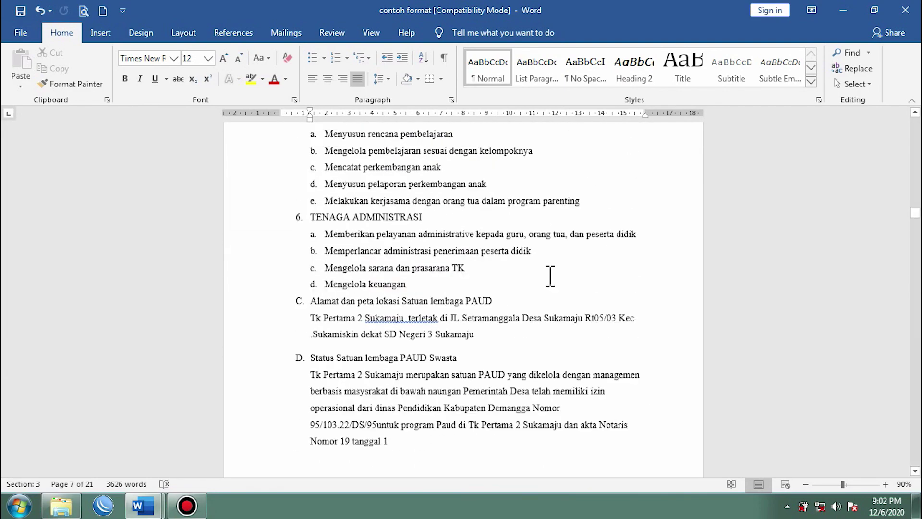
scroll(550, 276, up, 15)
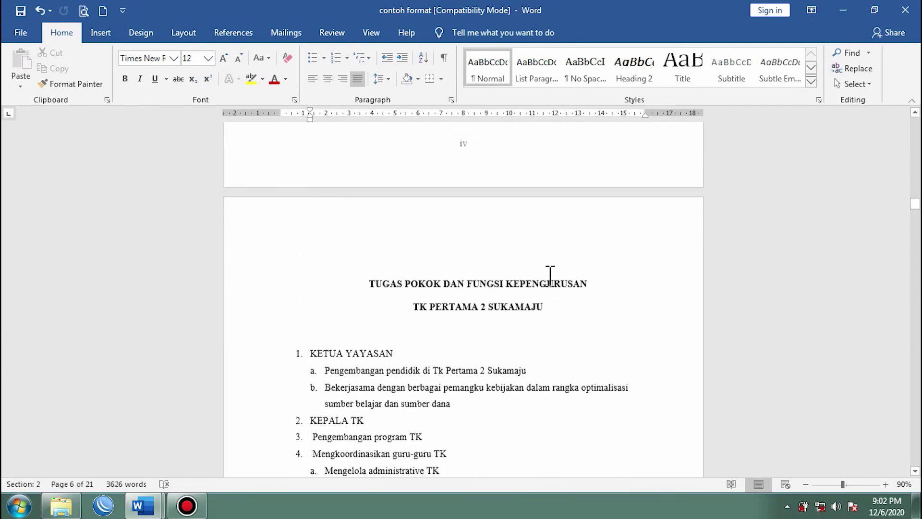
scroll(550, 276, up, 2)
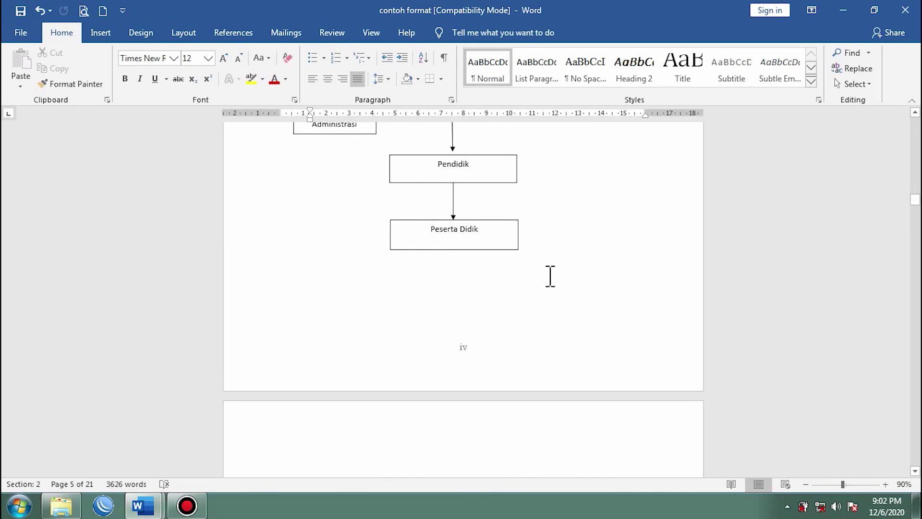
scroll(550, 276, up, 9)
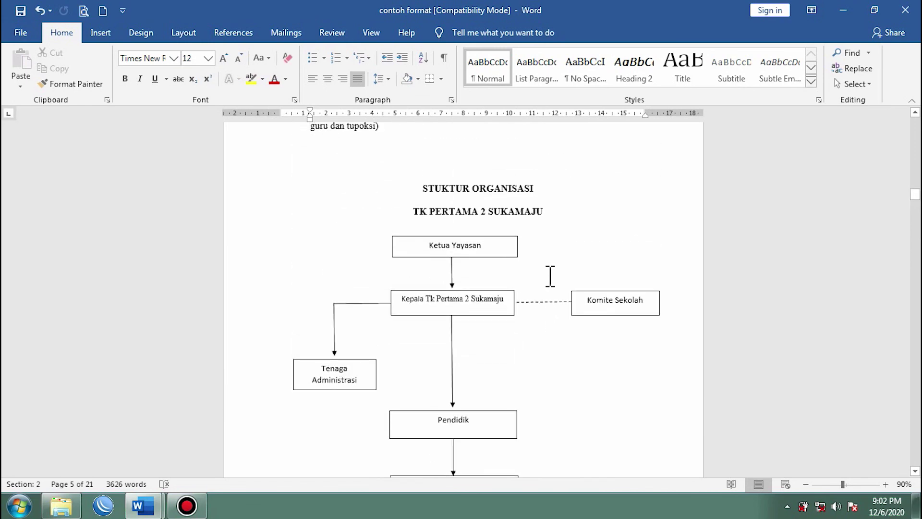
scroll(550, 276, up, 3)
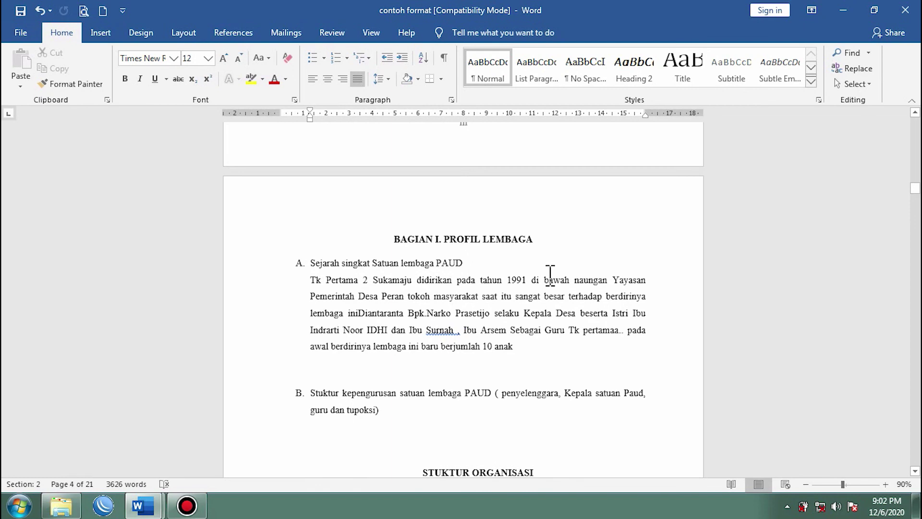
- Review the page numbers on the front-matter pages from KATA PENGANTAR back through LEMBAR PENGESAHAN to the cover
scroll(550, 277, up, 12)
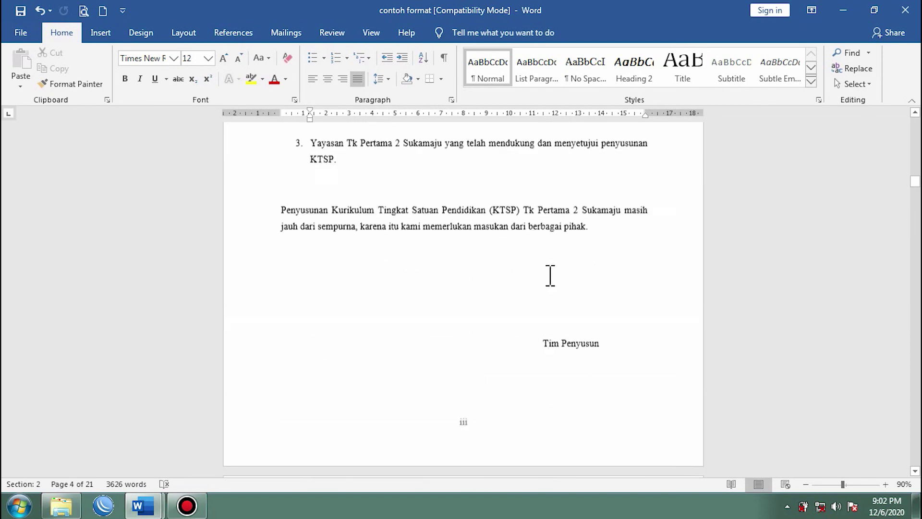
scroll(550, 277, up, 3)
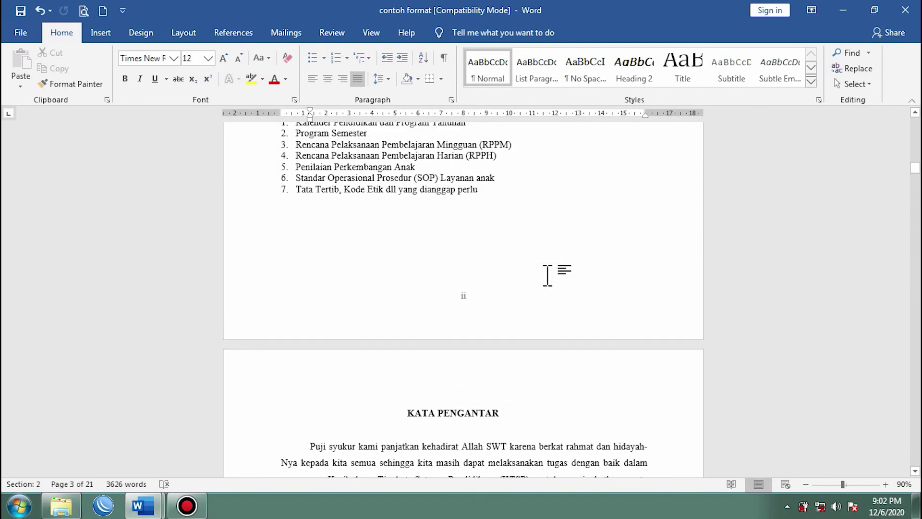
scroll(548, 275, up, 4)
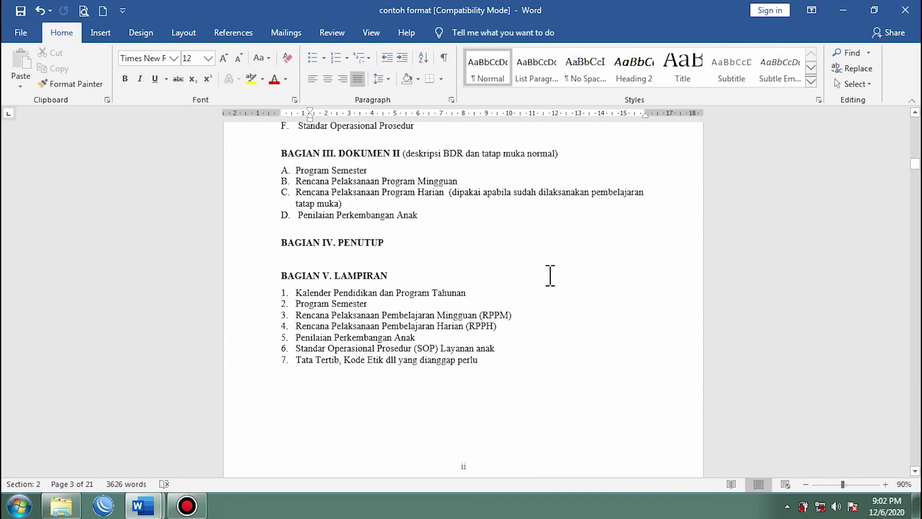
scroll(550, 276, up, 18)
scroll(550, 276, up, 15)
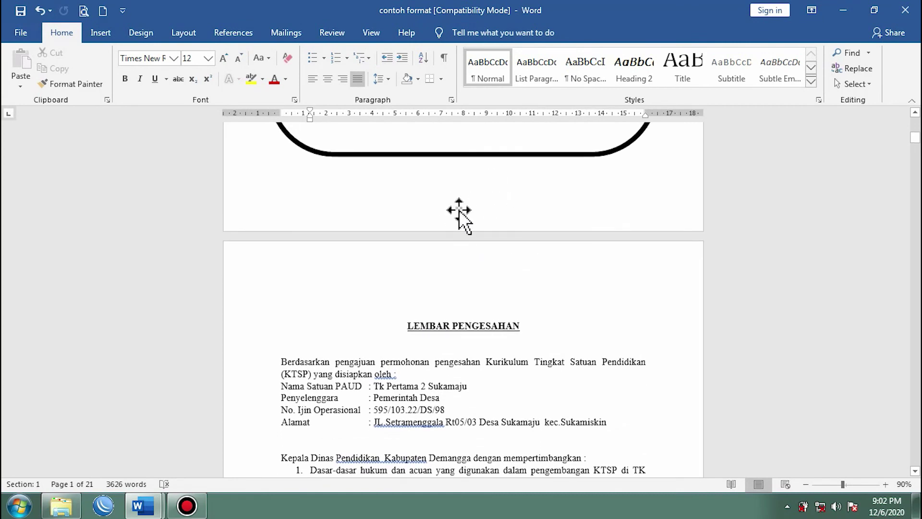
scroll(458, 212, up, 3)
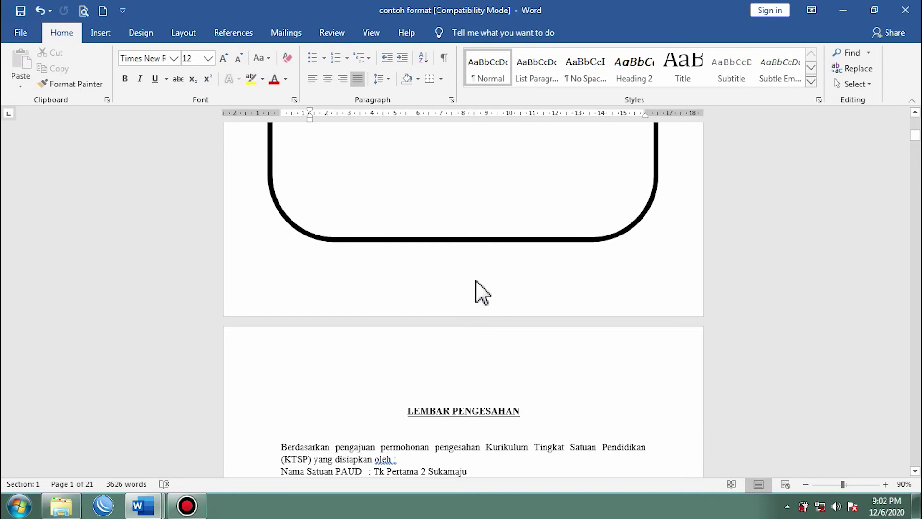
scroll(480, 288, up, 15)
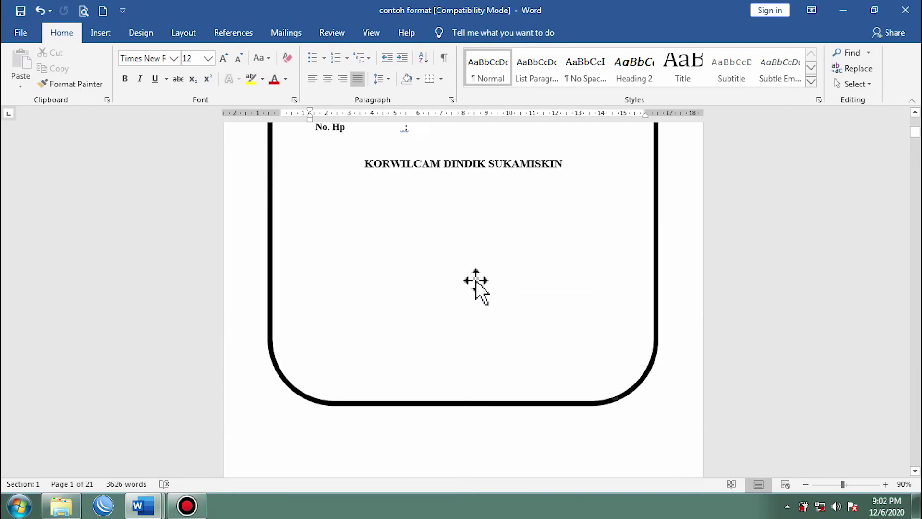